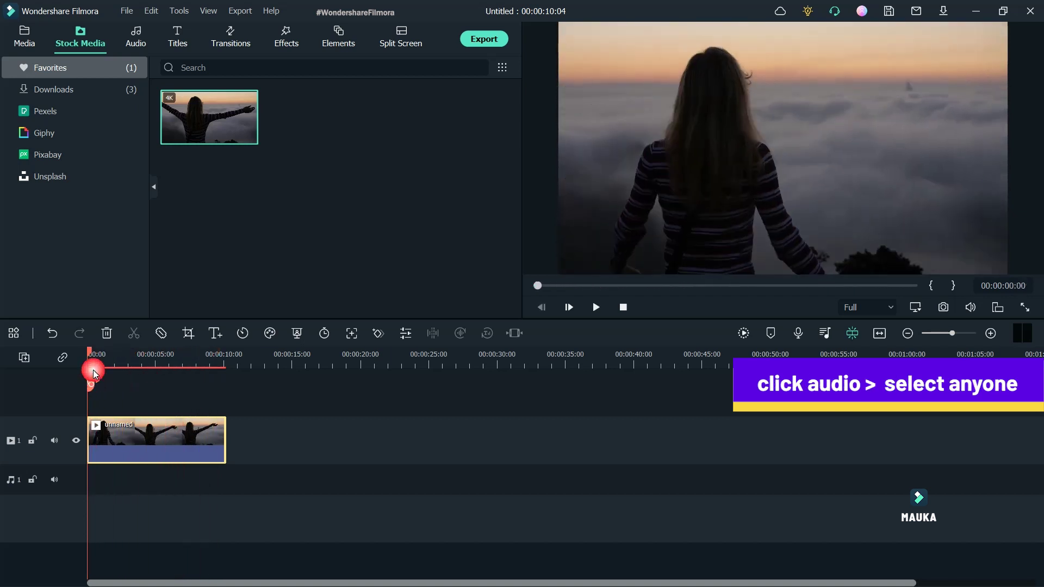
Step: Add the downloaded music track "Ron Raffel - April" to audio track 1 at the start of the timeline
{"action": "left_click", "coordinate": [138, 47]}
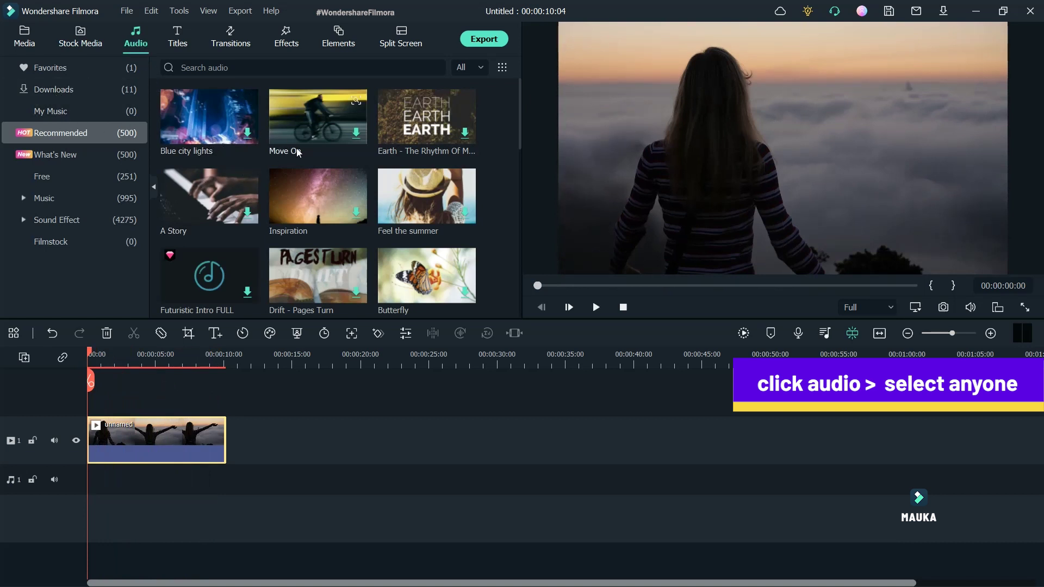
{"action": "left_click", "coordinate": [274, 72]}
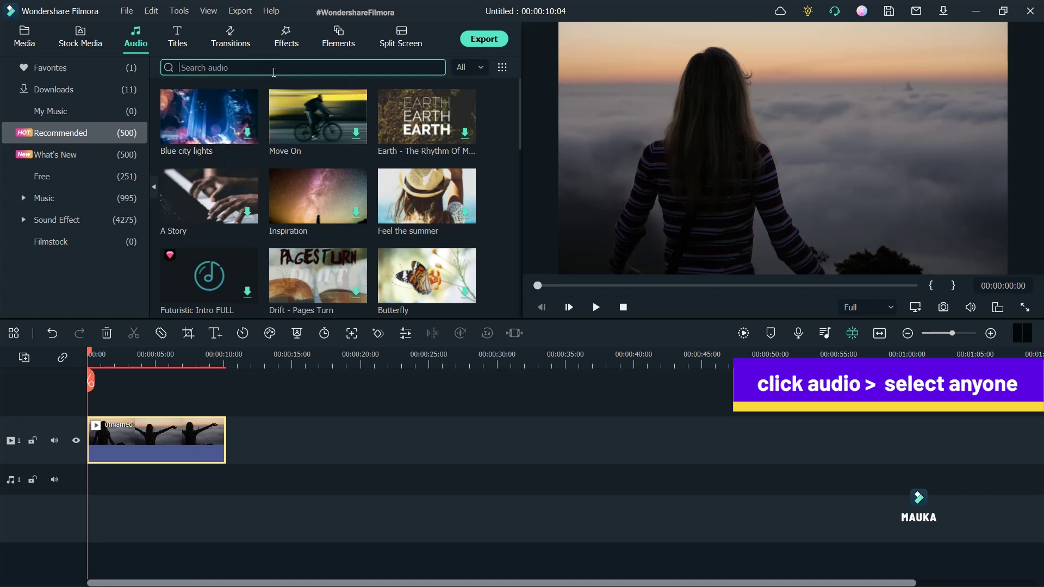
{"action": "type", "text": "ron raffel"}
{"action": "key", "text": "Return"}
{"action": "left_click", "coordinate": [109, 90]}
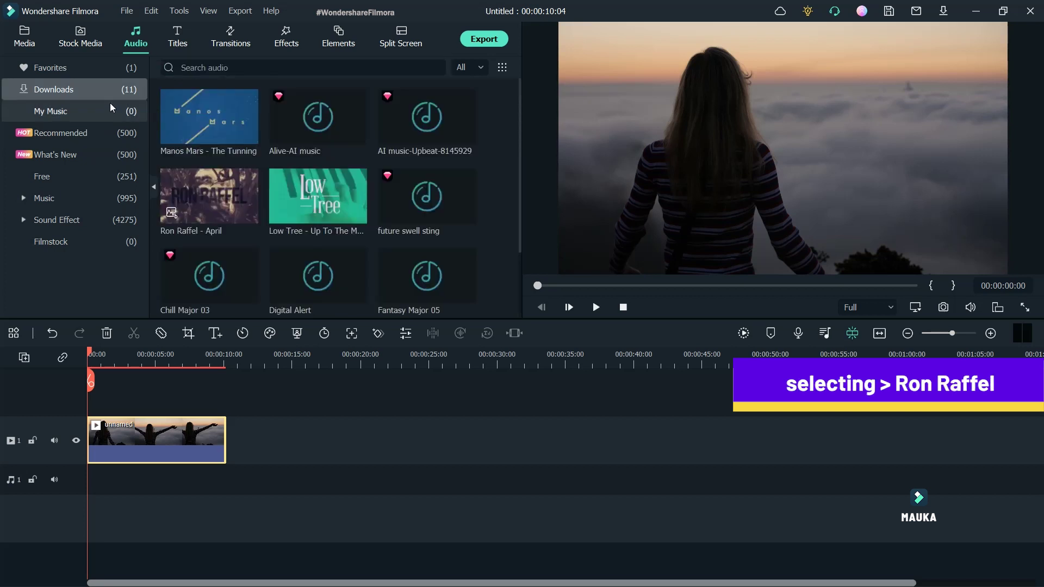
{"action": "mouse_move", "coordinate": [205, 215]}
{"action": "left_click_drag", "start_coordinate": [205, 210], "coordinate": [189, 475]}
{"action": "left_click_drag", "start_coordinate": [78, 478], "coordinate": [78, 473]}
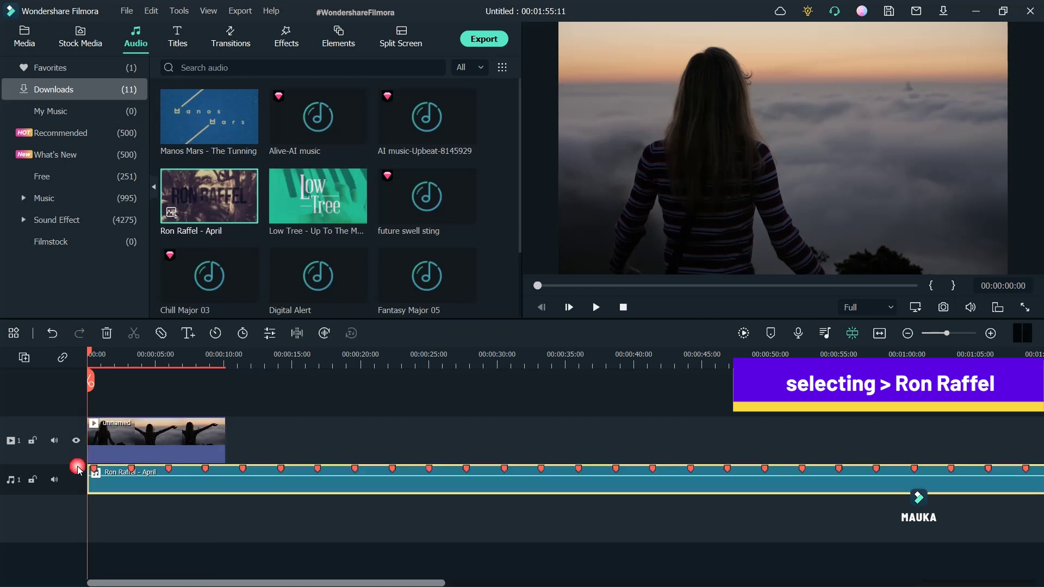
Step: Play through the video with its music, split the music at 00:00:11:01 and delete the remainder
{"action": "mouse_move", "coordinate": [87, 355]}
{"action": "left_mouse_down"}
{"action": "mouse_move", "coordinate": [111, 355]}
{"action": "mouse_move", "coordinate": [73, 364]}
{"action": "left_mouse_up"}
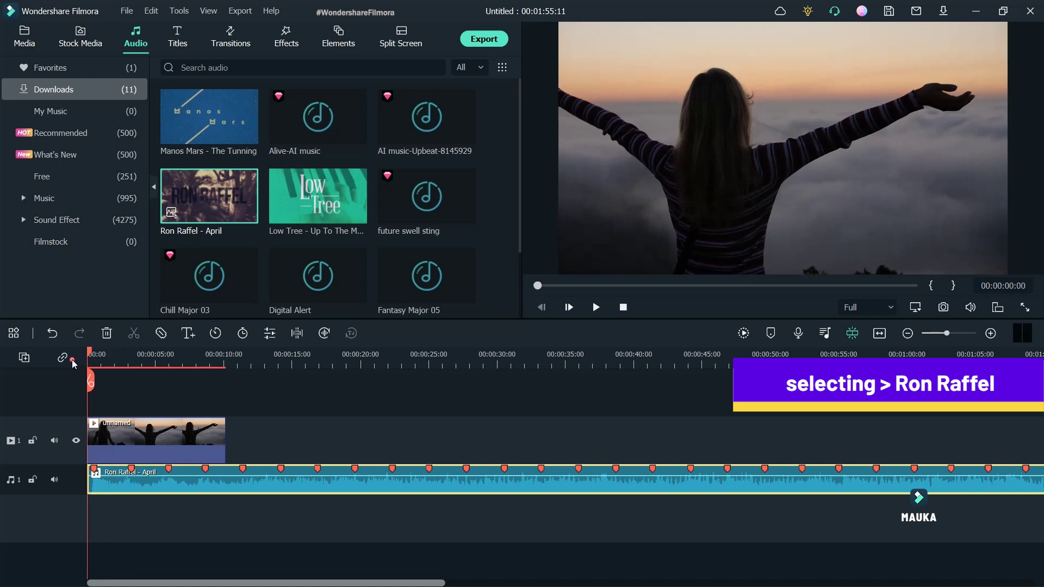
{"action": "left_click", "coordinate": [595, 307]}
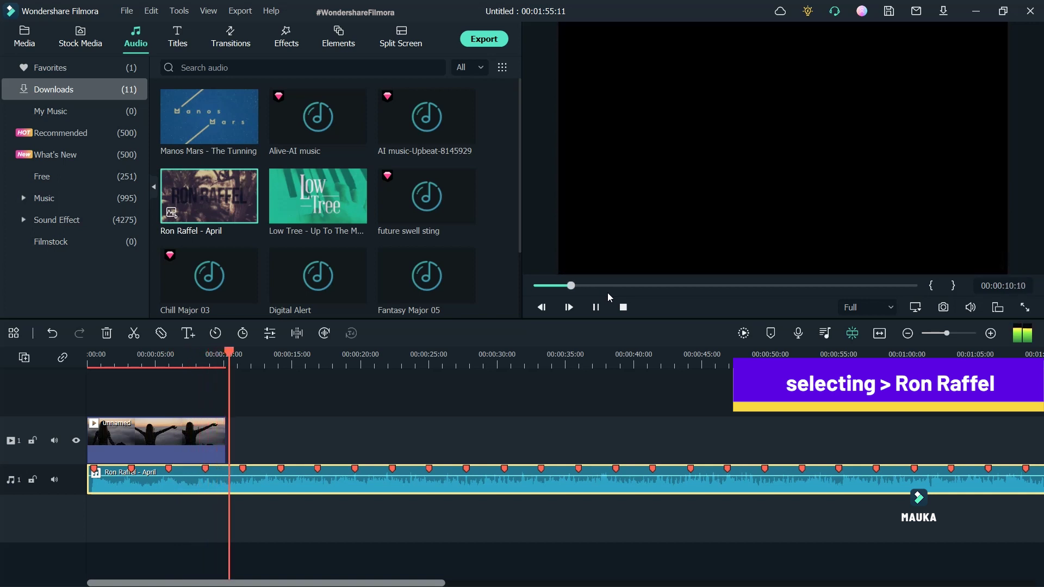
{"action": "left_click", "coordinate": [596, 307]}
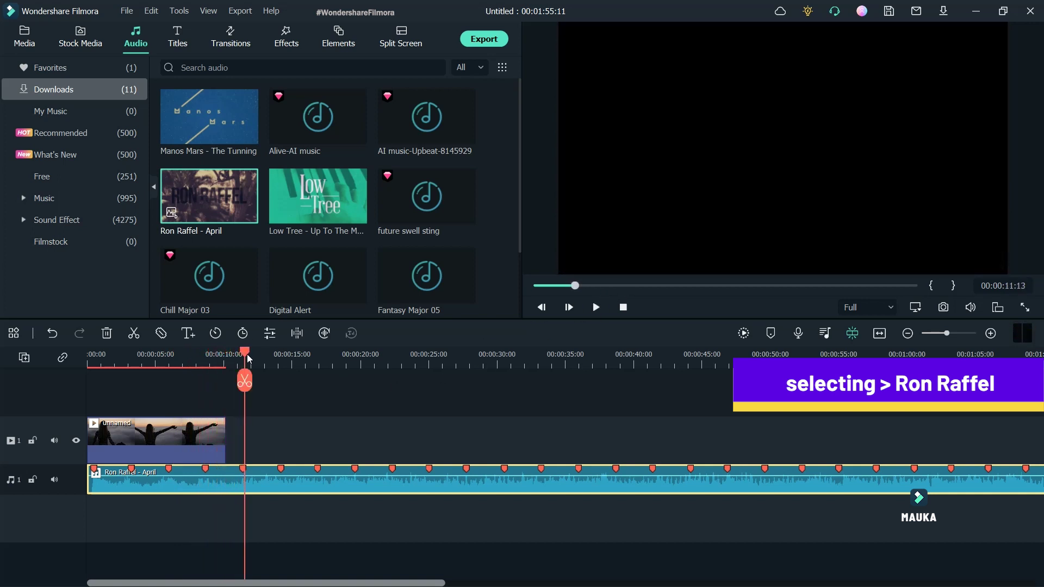
{"action": "mouse_move", "coordinate": [247, 354]}
{"action": "left_mouse_down"}
{"action": "mouse_move", "coordinate": [228, 360]}
{"action": "mouse_move", "coordinate": [239, 363]}
{"action": "left_mouse_up"}
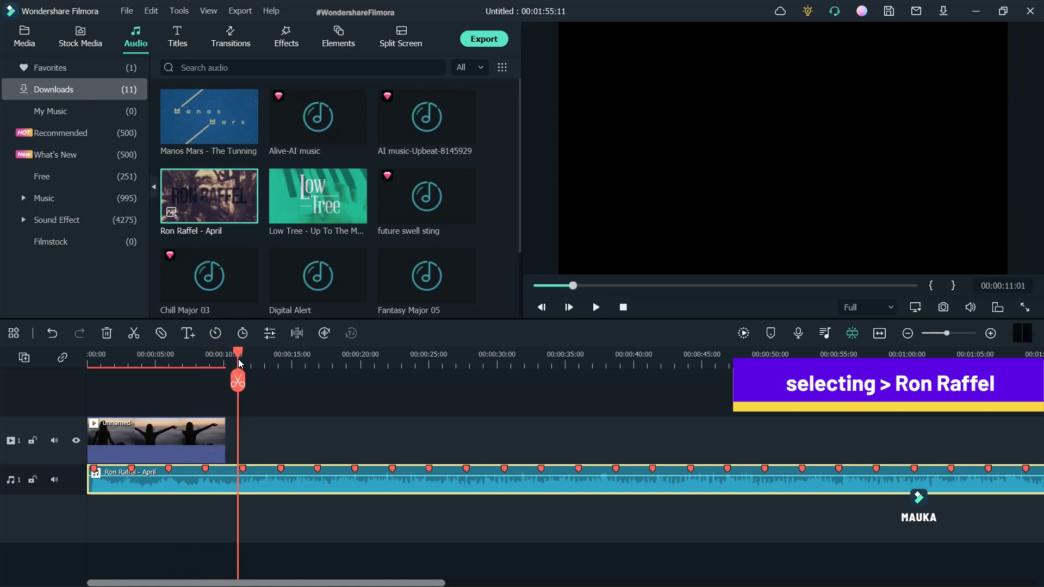
{"action": "left_click", "coordinate": [237, 381]}
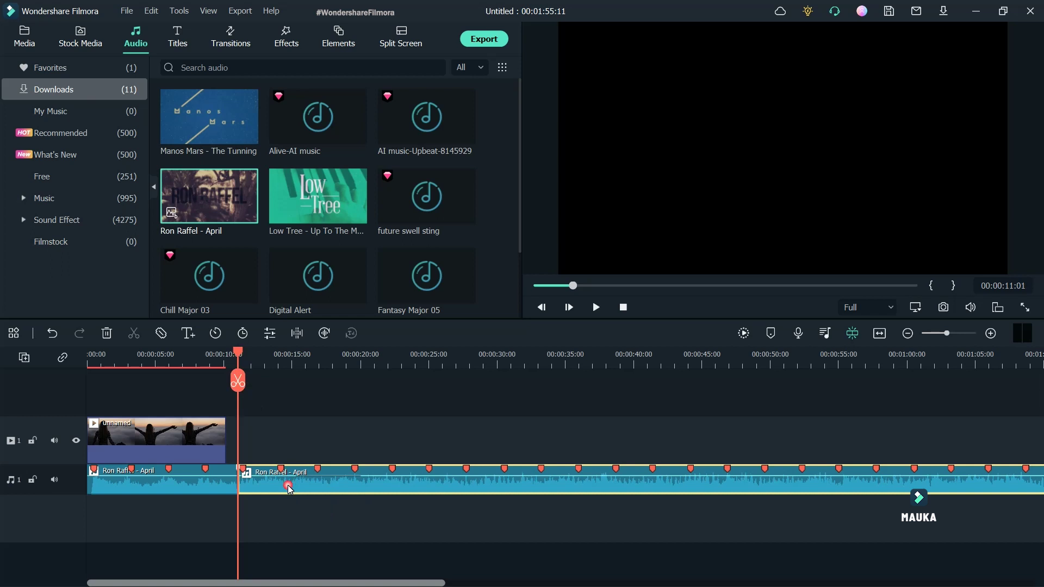
{"action": "left_click", "coordinate": [105, 339]}
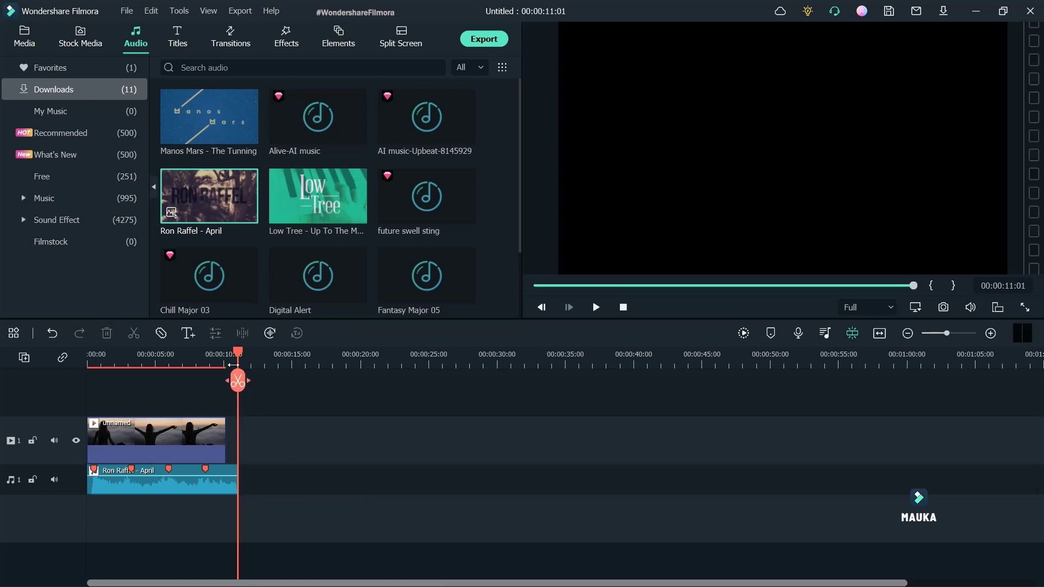
Step: Place Title_33 on a track above the video at 00:00:05:09 and split it at about 00:00:08:01
{"action": "left_click_drag", "start_coordinate": [238, 355], "coordinate": [96, 365]}
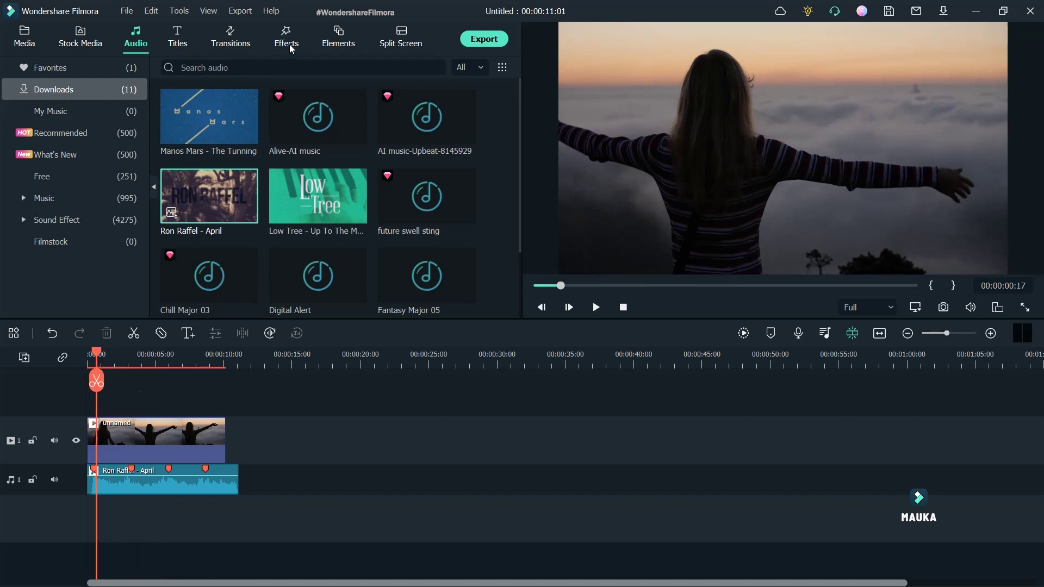
{"action": "left_click", "coordinate": [174, 45]}
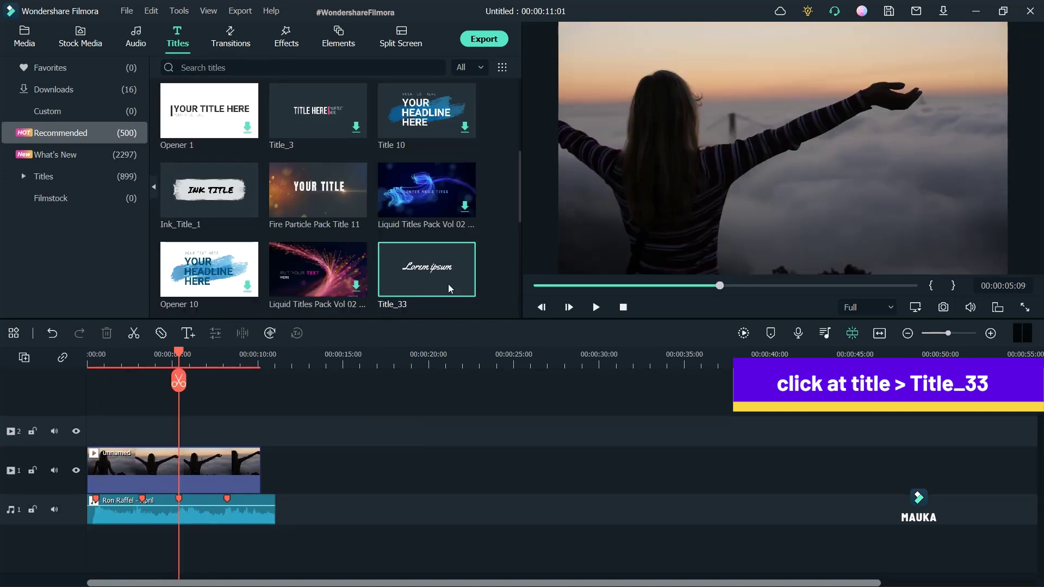
{"action": "left_click_drag", "start_coordinate": [442, 273], "coordinate": [185, 427]}
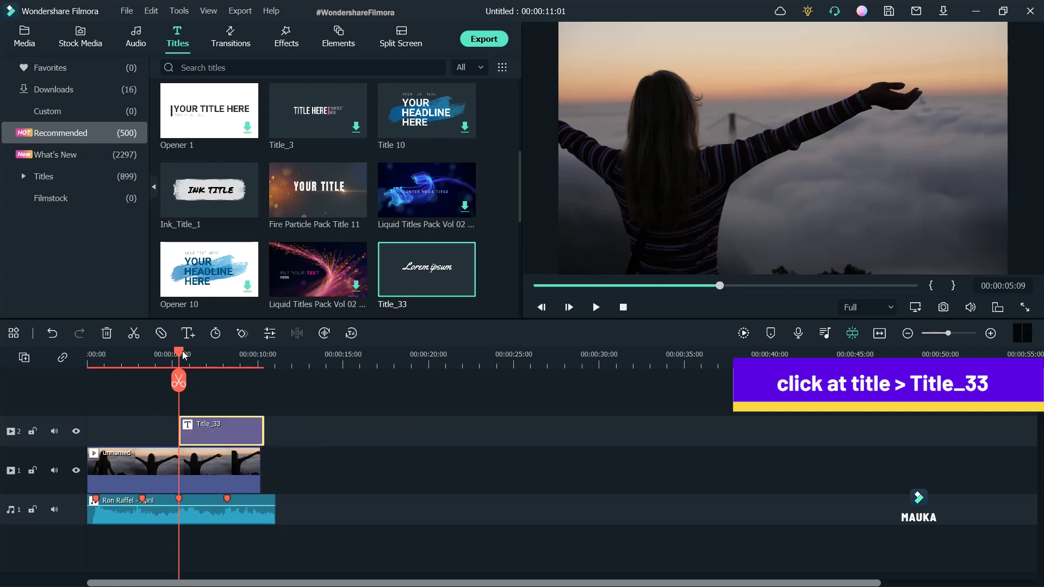
{"action": "left_click_drag", "start_coordinate": [183, 356], "coordinate": [224, 356]}
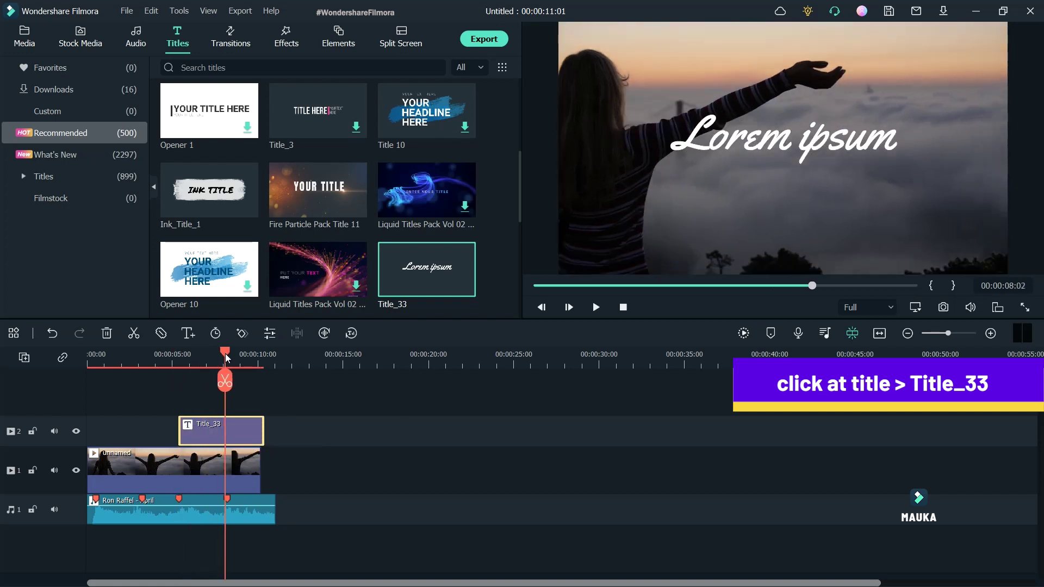
{"action": "left_click", "coordinate": [224, 381]}
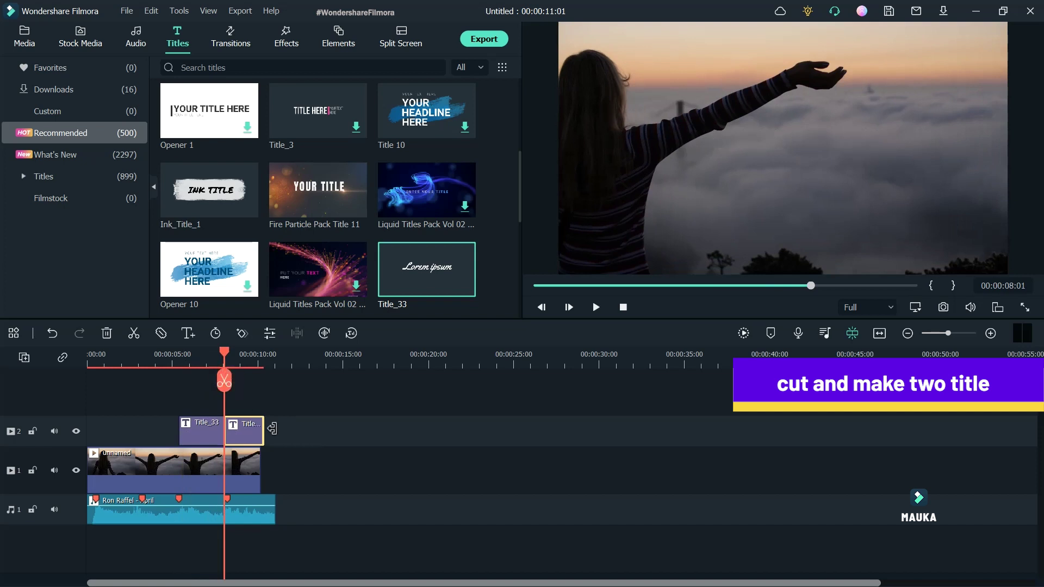
Step: Change the first title clip's text to "welcome to"
{"action": "left_click_drag", "start_coordinate": [225, 354], "coordinate": [177, 363]}
{"action": "double_click", "coordinate": [197, 432]}
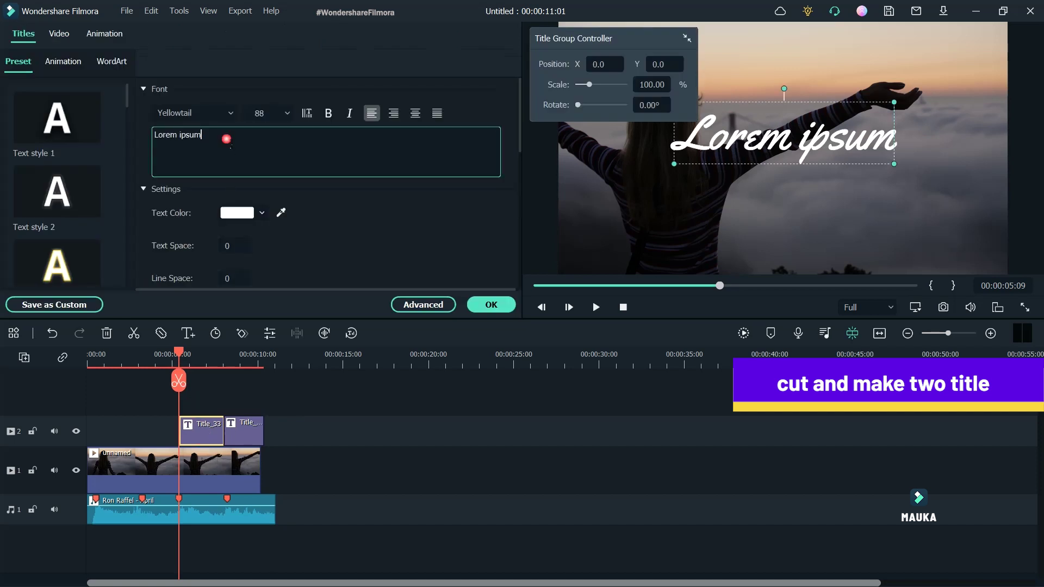
{"action": "triple_click", "coordinate": [230, 140]}
{"action": "type", "text": "w"}
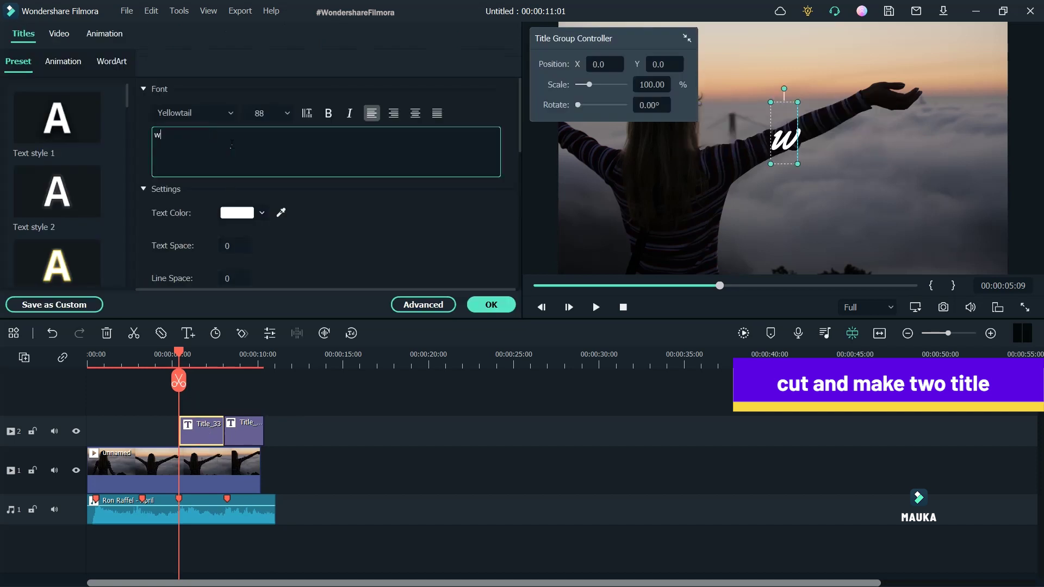
{"action": "type", "text": "elc"}
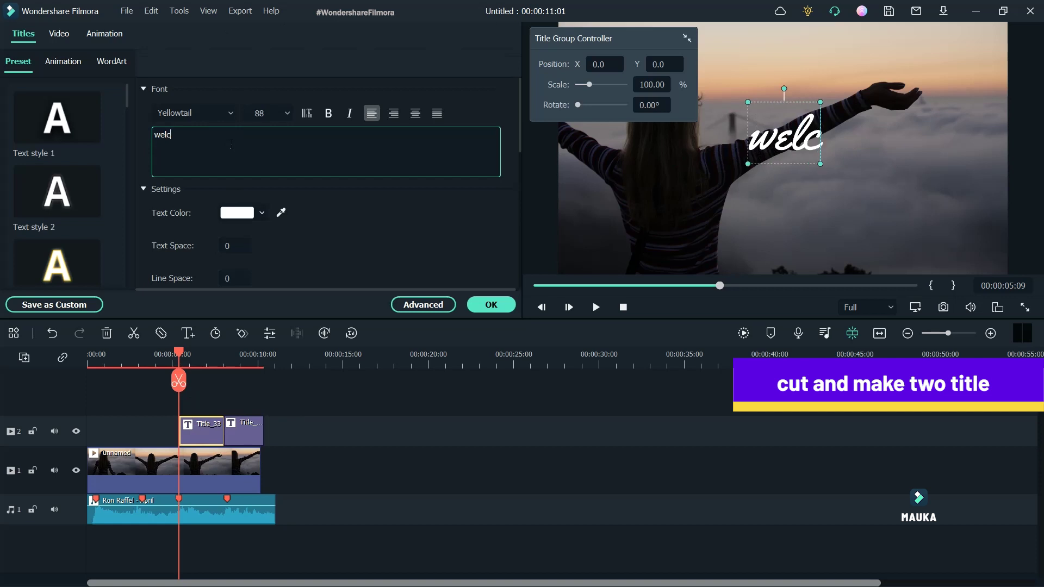
{"action": "type", "text": "ome to"}
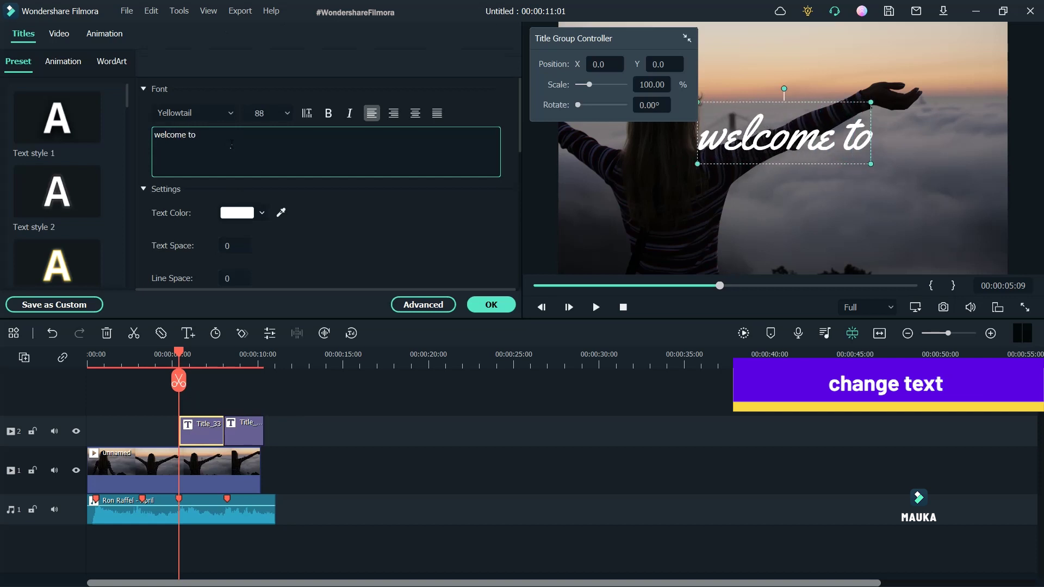
Step: Change the second title clip's text to "my travel dairy" and trim it to end with the video clip
{"action": "left_click", "coordinate": [245, 360]}
{"action": "left_click", "coordinate": [250, 432]}
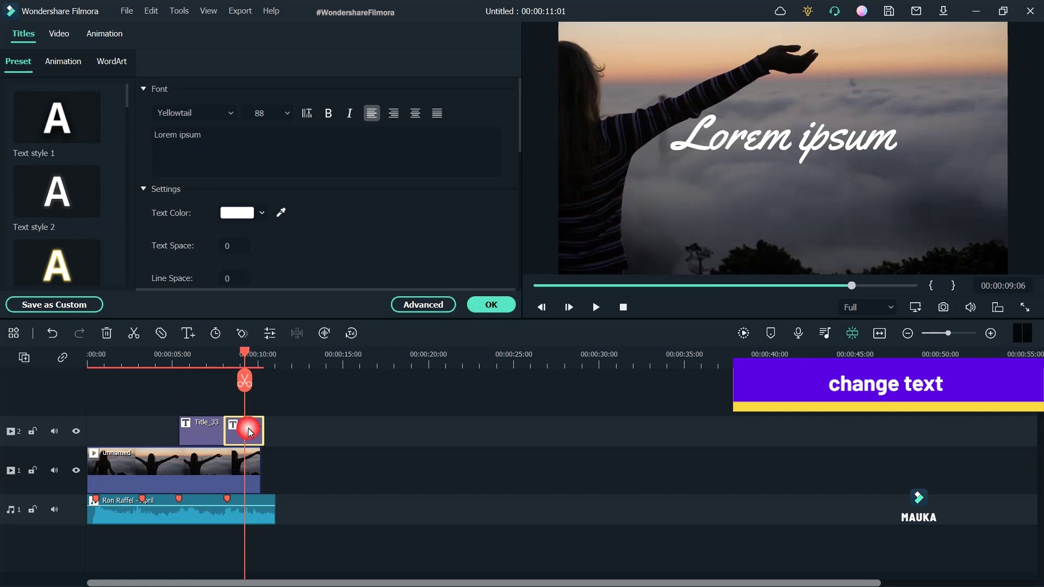
{"action": "left_click", "coordinate": [220, 149]}
{"action": "type", "text": "my"}
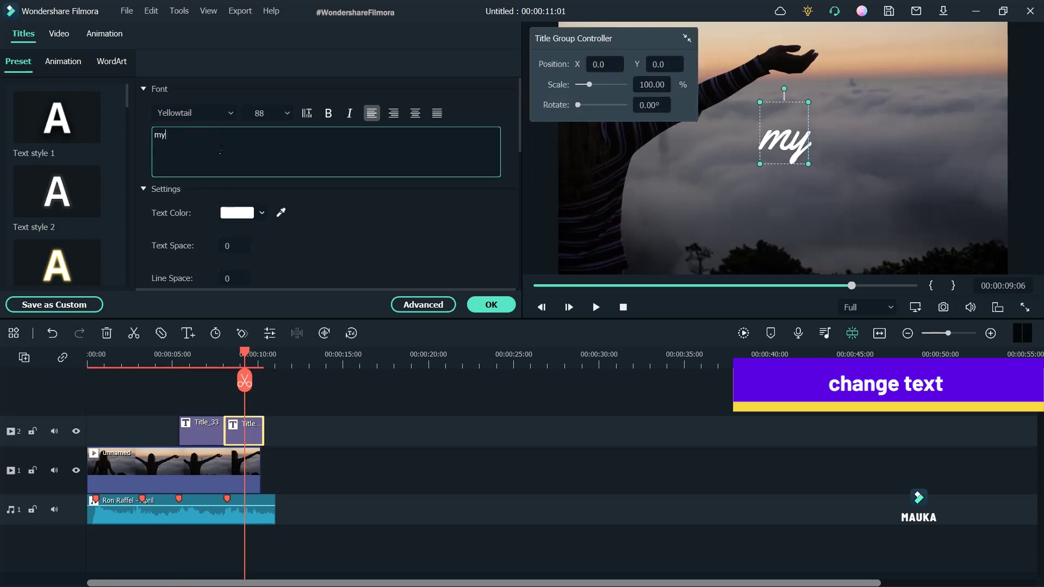
{"action": "type", "text": " tr"}
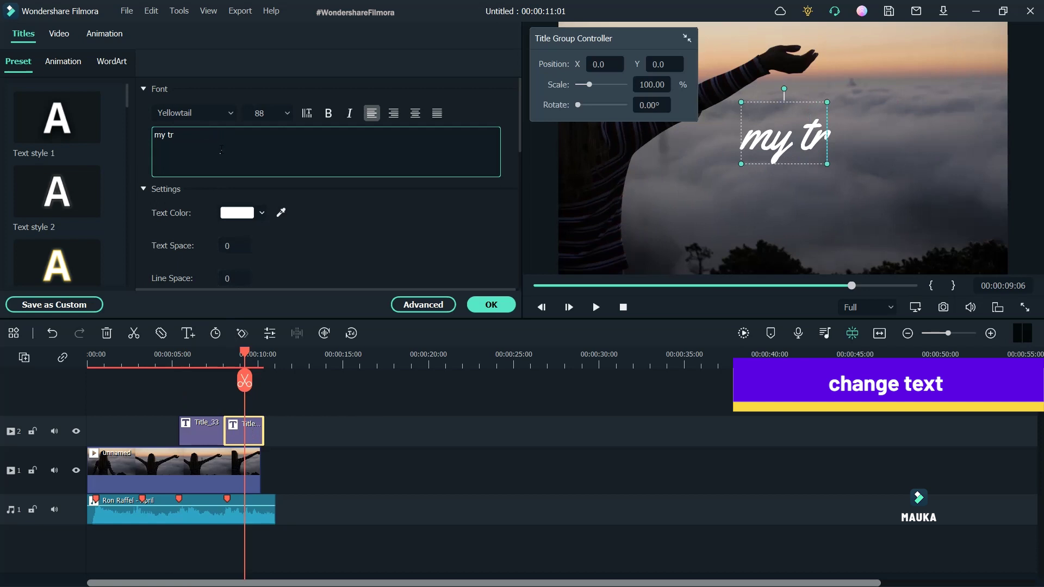
{"action": "type", "text": "avel "}
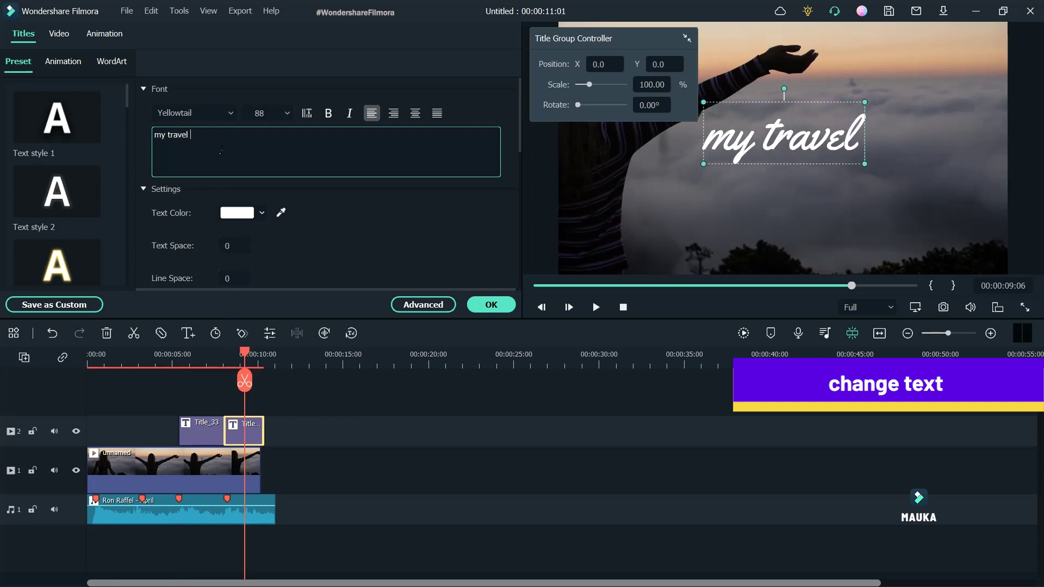
{"action": "type", "text": "dairy"}
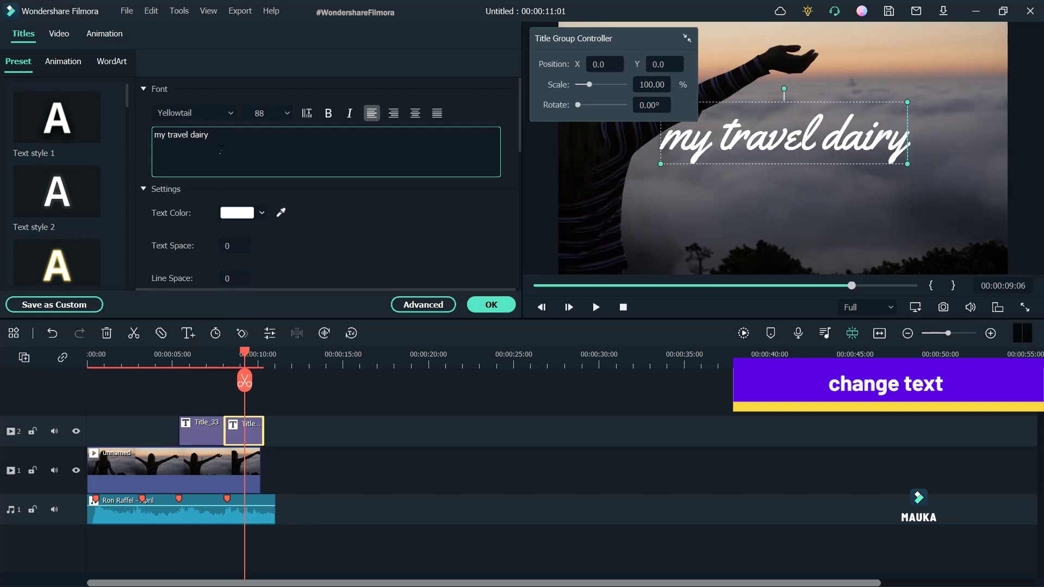
{"action": "left_click", "coordinate": [481, 303]}
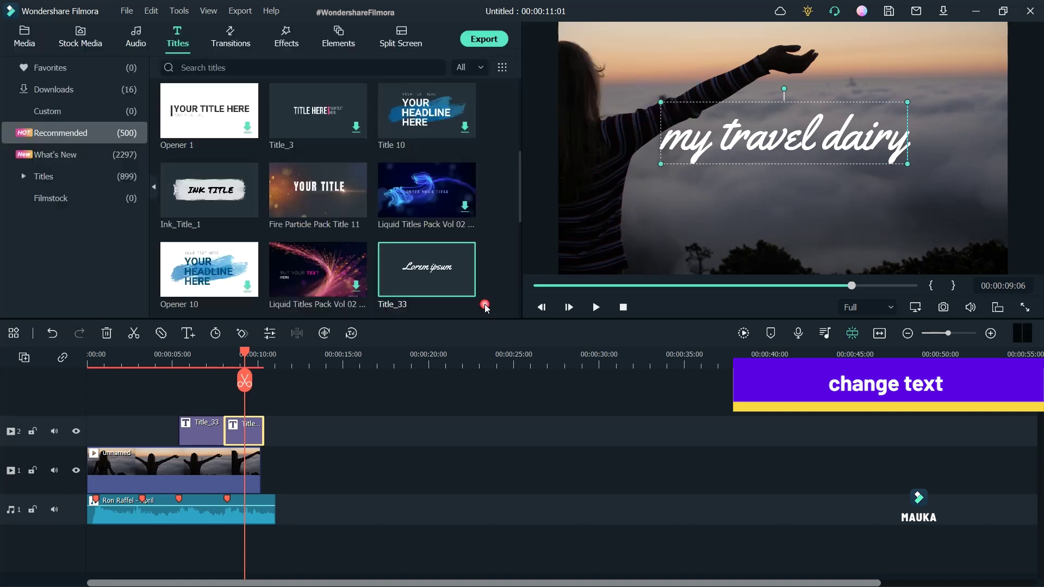
{"action": "left_click", "coordinate": [312, 468]}
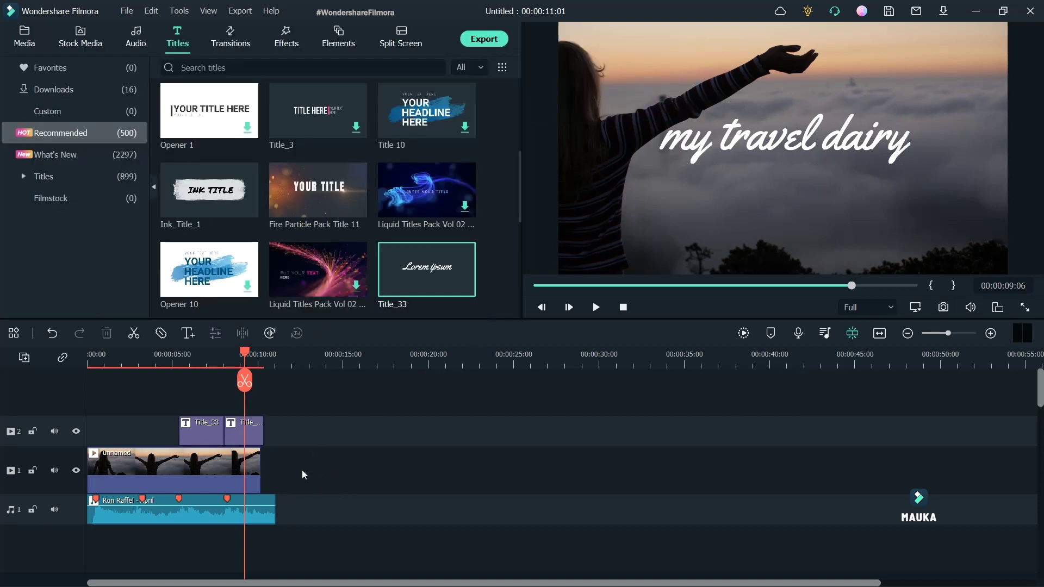
{"action": "left_click_drag", "start_coordinate": [270, 444], "coordinate": [260, 435]}
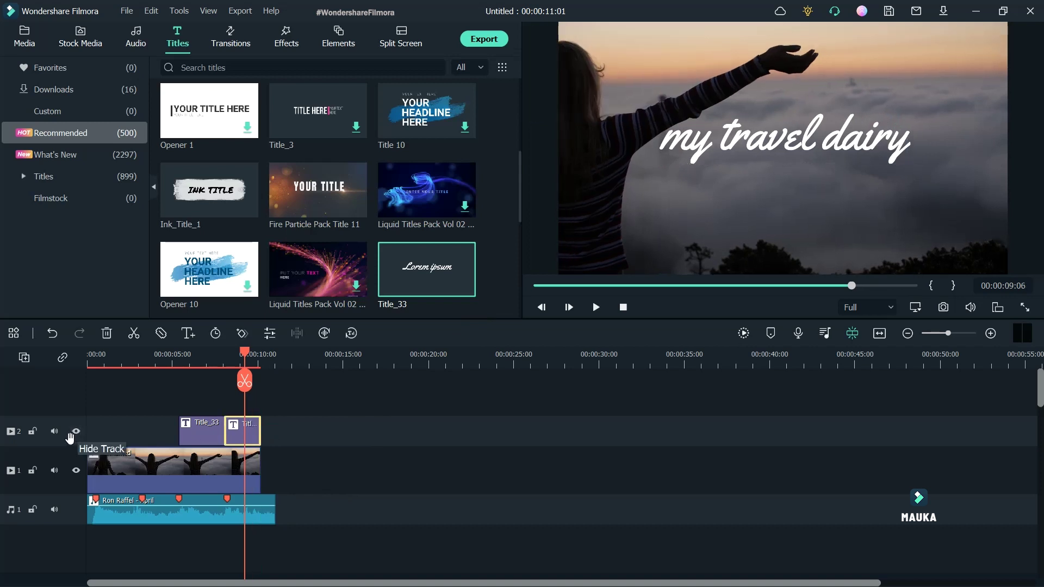
Step: Lock the title track and play back the titles from about 00:00:05:04
{"action": "left_click", "coordinate": [32, 431]}
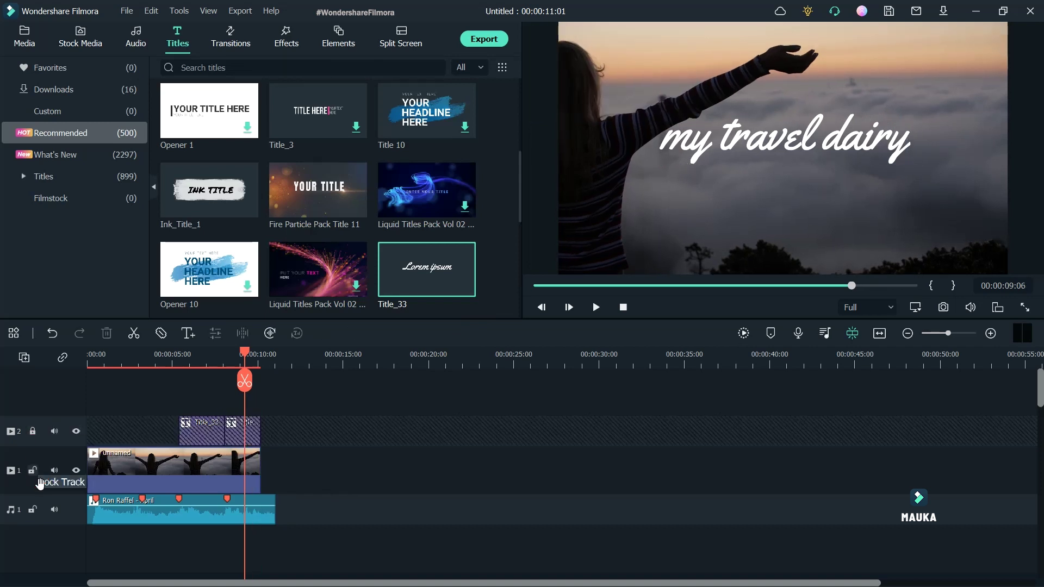
{"action": "left_click_drag", "start_coordinate": [245, 355], "coordinate": [175, 360]}
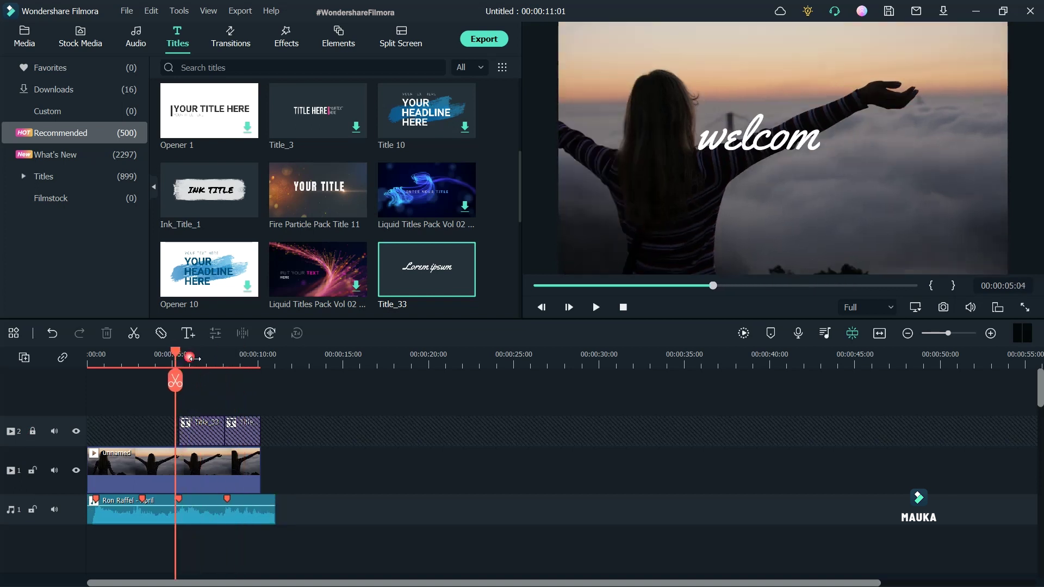
{"action": "left_click", "coordinate": [594, 308]}
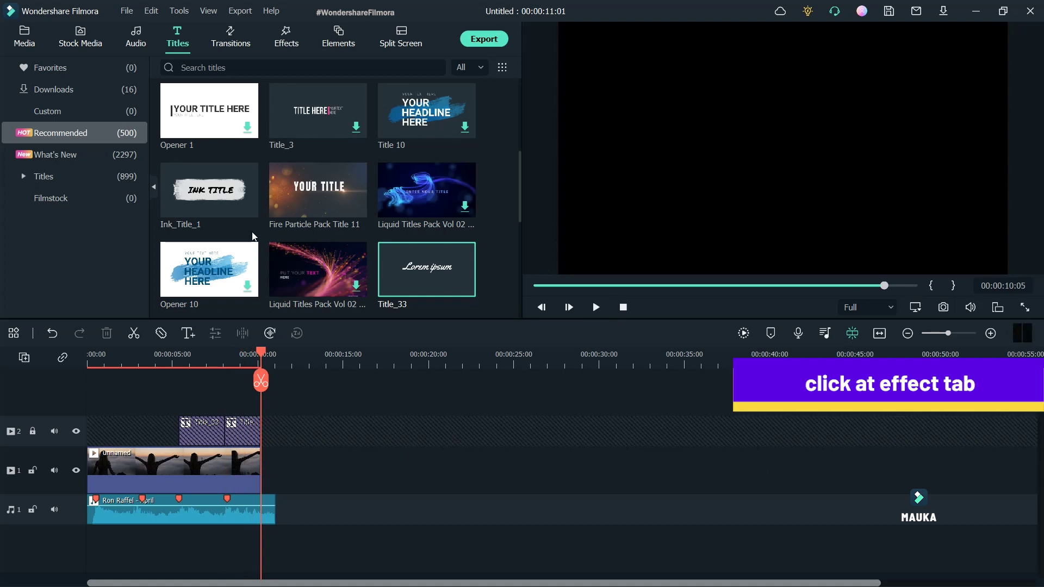
Step: Place the Woven material filter above the titles from 00:00:00:14, extend it to the video's end, and scrub through its start
{"action": "left_click", "coordinate": [283, 44]}
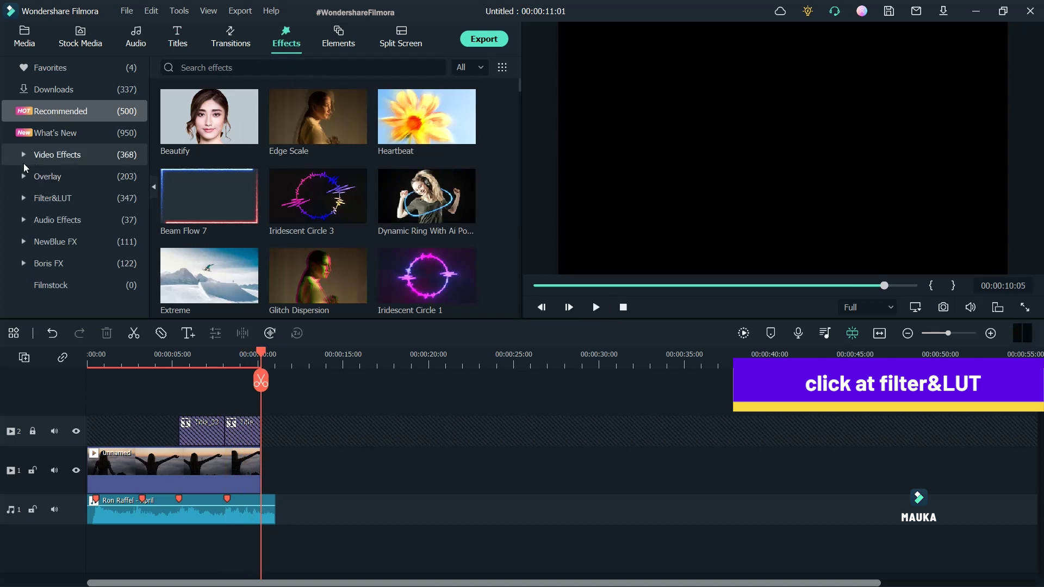
{"action": "left_click", "coordinate": [27, 198]}
{"action": "left_click", "coordinate": [96, 93]}
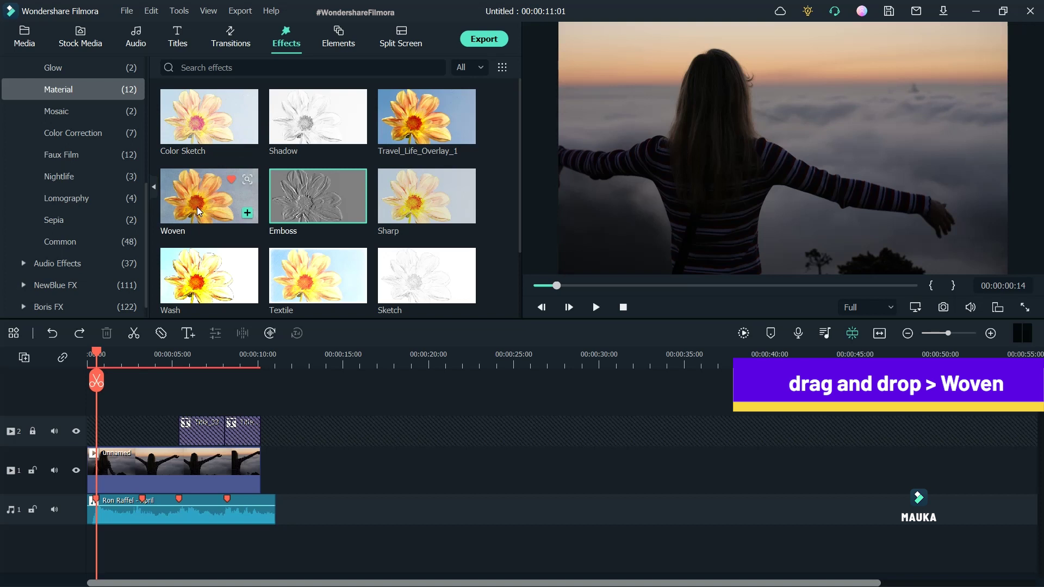
{"action": "left_click_drag", "start_coordinate": [197, 206], "coordinate": [105, 399]}
{"action": "left_click_drag", "start_coordinate": [149, 433], "coordinate": [138, 409]}
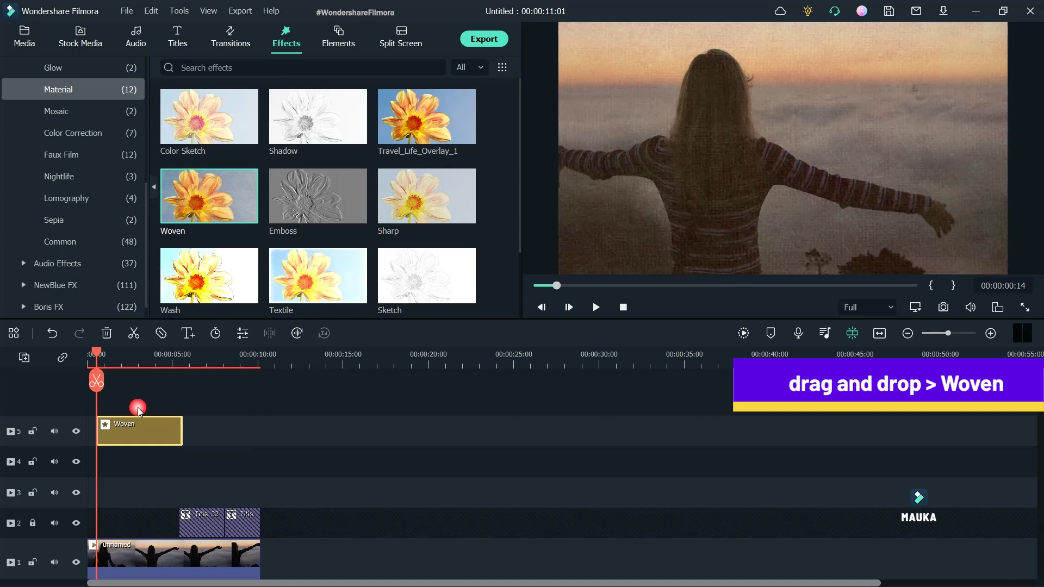
{"action": "left_click_drag", "start_coordinate": [184, 442], "coordinate": [256, 433]}
{"action": "mouse_move", "coordinate": [97, 354]}
{"action": "left_mouse_down"}
{"action": "mouse_move", "coordinate": [140, 355]}
{"action": "mouse_move", "coordinate": [77, 361]}
{"action": "mouse_move", "coordinate": [113, 364]}
{"action": "mouse_move", "coordinate": [96, 366]}
{"action": "left_mouse_up"}
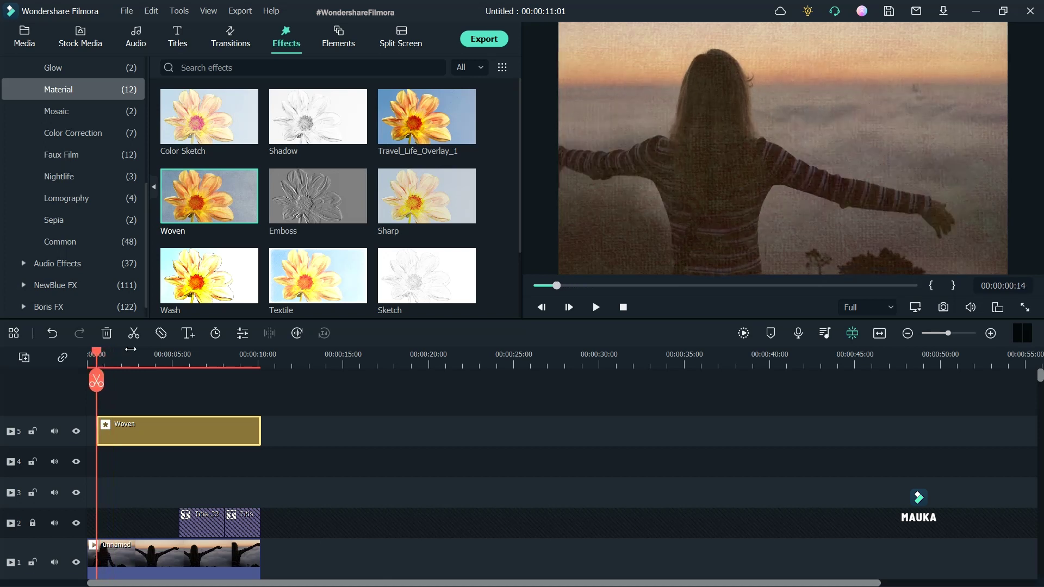
{"action": "left_click_drag", "start_coordinate": [101, 357], "coordinate": [121, 357]}
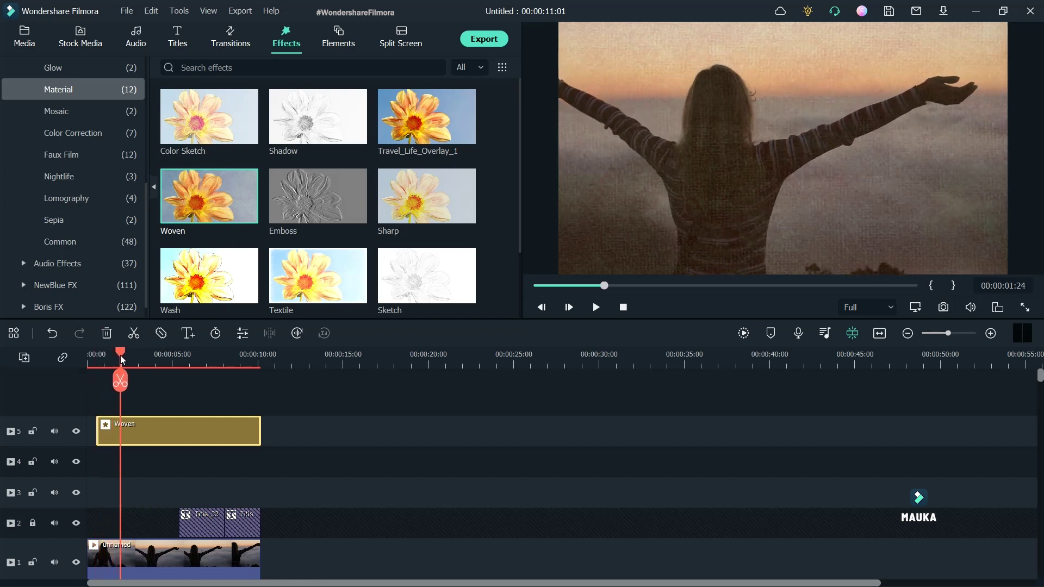
Step: Place the Wash filter on the track below Woven from 00:00:02:04 and extend it to the video clip's end
{"action": "scroll", "coordinate": [165, 416], "scroll_direction": "down", "scroll_amount": 2}
{"action": "scroll", "coordinate": [165, 417], "scroll_direction": "up", "scroll_amount": 1}
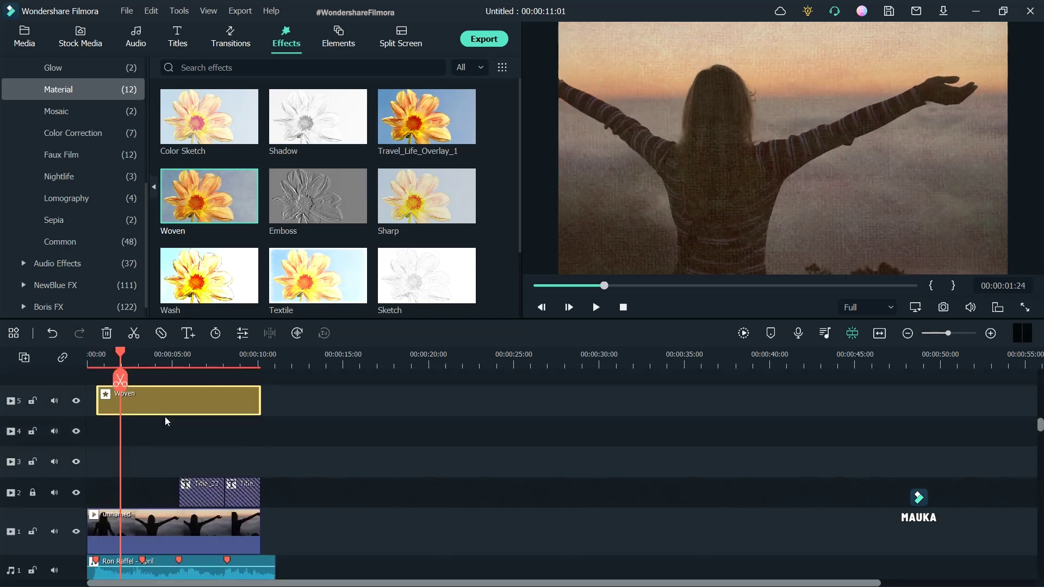
{"action": "mouse_move", "coordinate": [120, 352]}
{"action": "left_mouse_down"}
{"action": "mouse_move", "coordinate": [137, 353]}
{"action": "mouse_move", "coordinate": [119, 354]}
{"action": "mouse_move", "coordinate": [124, 361]}
{"action": "left_mouse_up"}
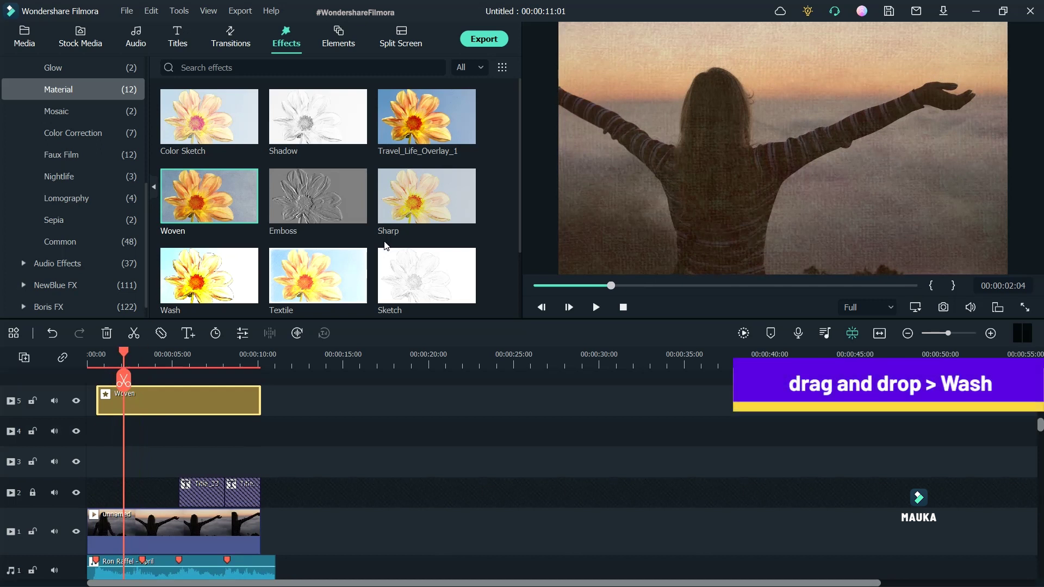
{"action": "left_click_drag", "start_coordinate": [199, 287], "coordinate": [133, 444]}
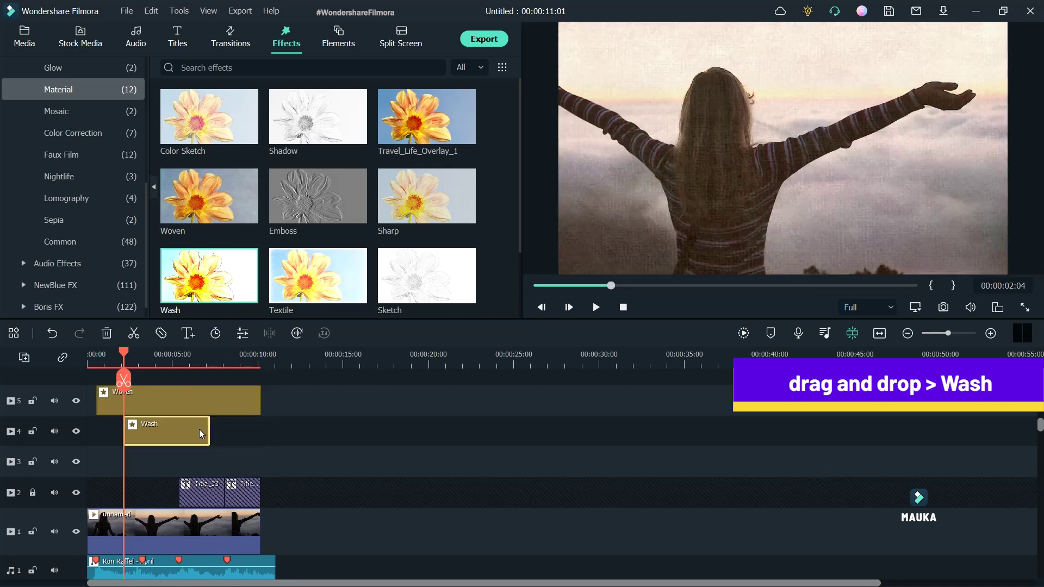
{"action": "left_click_drag", "start_coordinate": [215, 439], "coordinate": [260, 431]}
Step: Place the Emboss filter on the track below Wash from 00:00:03:11 and extend it to the video clip's end
{"action": "left_click_drag", "start_coordinate": [125, 357], "coordinate": [147, 375]}
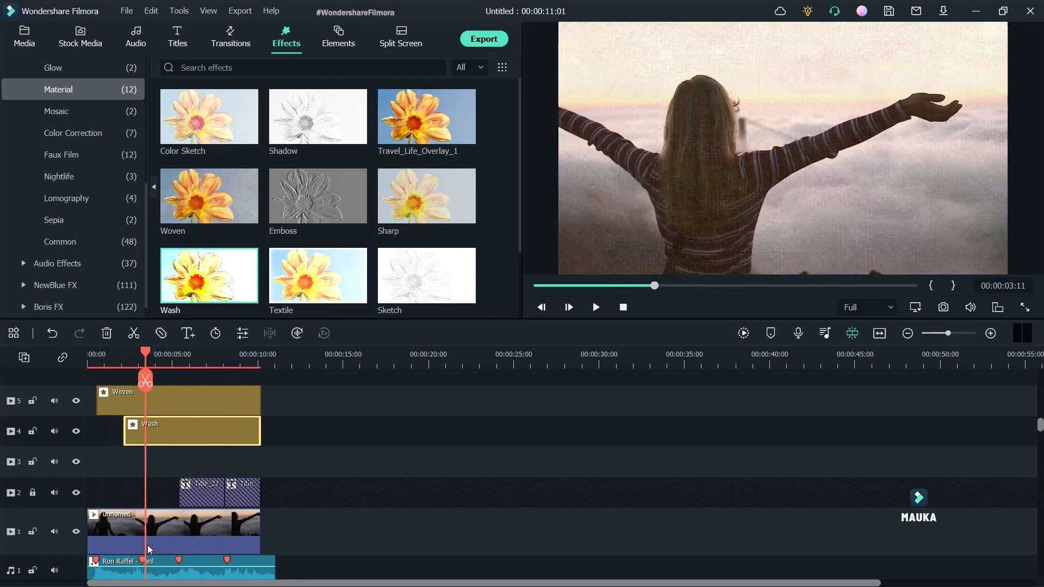
{"action": "left_click_drag", "start_coordinate": [274, 205], "coordinate": [263, 449]}
{"action": "mouse_move", "coordinate": [174, 480]}
{"action": "left_mouse_down"}
{"action": "mouse_move", "coordinate": [155, 478]}
{"action": "mouse_move", "coordinate": [155, 465]}
{"action": "left_mouse_up"}
{"action": "left_click_drag", "start_coordinate": [231, 463], "coordinate": [260, 462]}
{"action": "mouse_move", "coordinate": [145, 361]}
{"action": "left_mouse_down"}
{"action": "mouse_move", "coordinate": [89, 363]}
{"action": "mouse_move", "coordinate": [256, 367]}
{"action": "mouse_move", "coordinate": [76, 362]}
{"action": "left_mouse_up"}
Step: Add the Extreme effect from the Shake video effects above Woven at the first beat marker, trimmed to a short burst
{"action": "scroll", "coordinate": [138, 409], "scroll_direction": "up", "scroll_amount": 1}
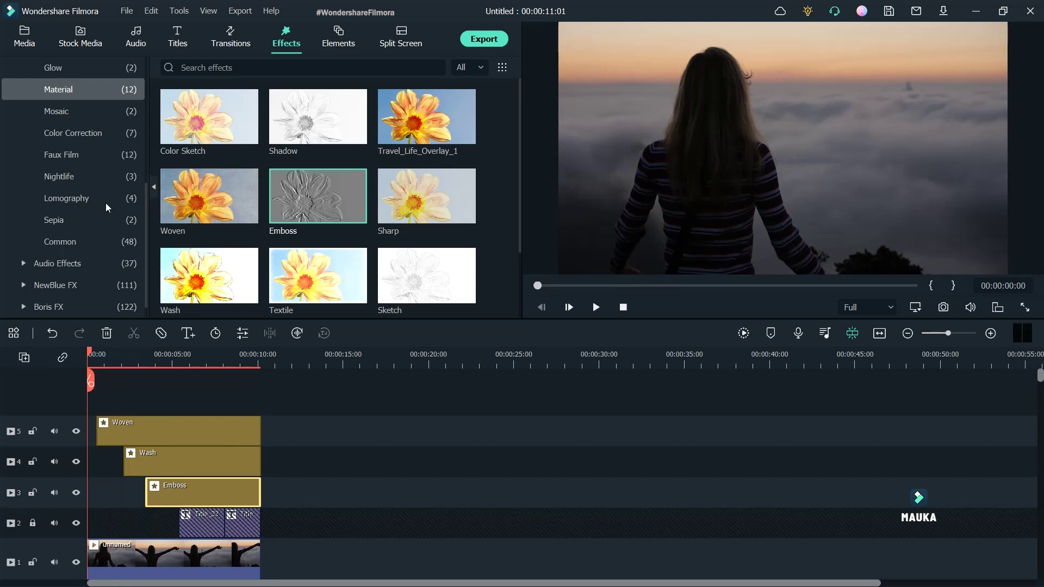
{"action": "scroll", "coordinate": [23, 215], "scroll_direction": "up", "scroll_amount": 4}
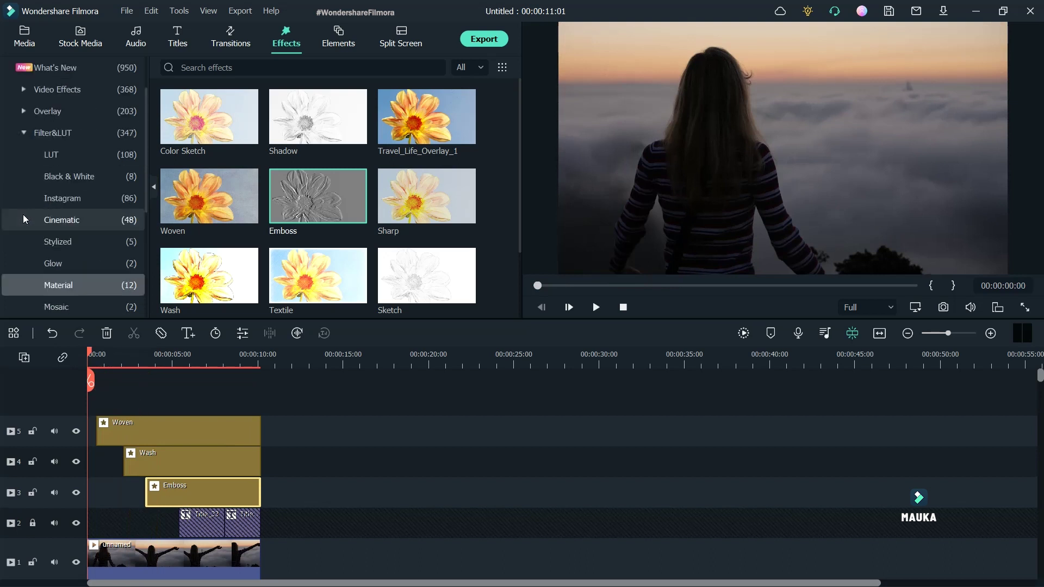
{"action": "left_click", "coordinate": [25, 133]}
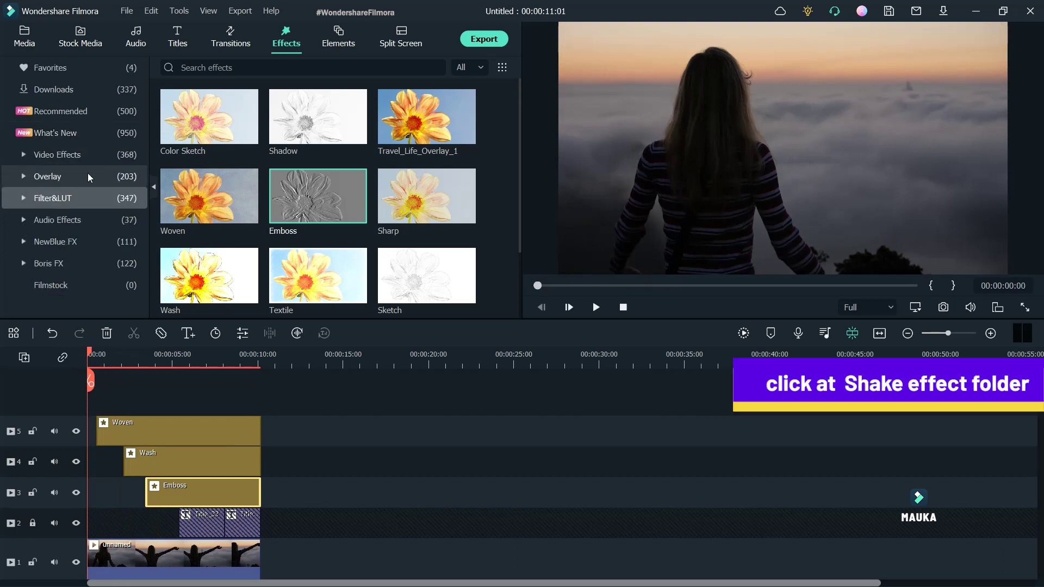
{"action": "left_click", "coordinate": [22, 154]}
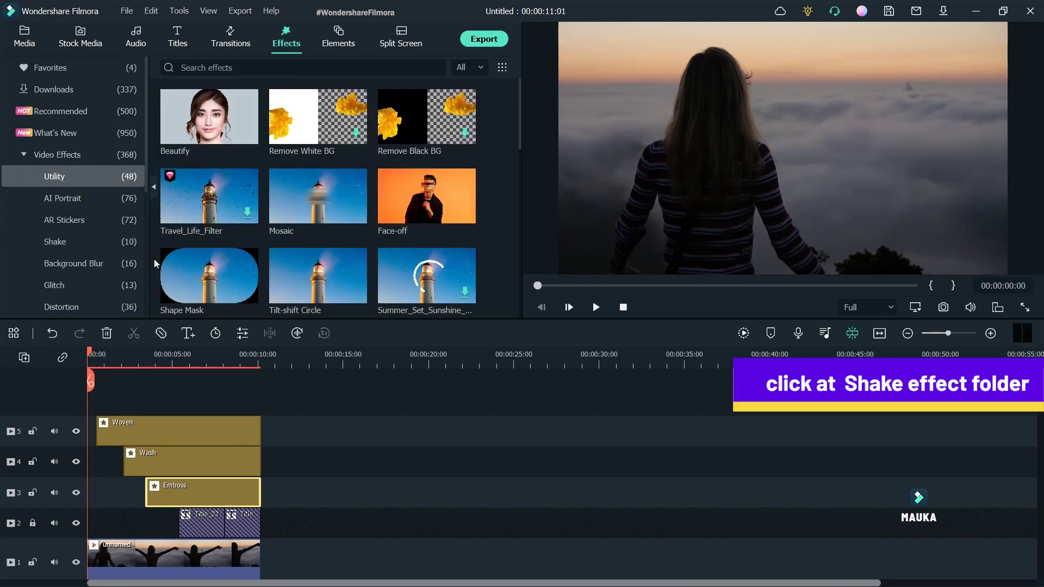
{"action": "left_click", "coordinate": [76, 241]}
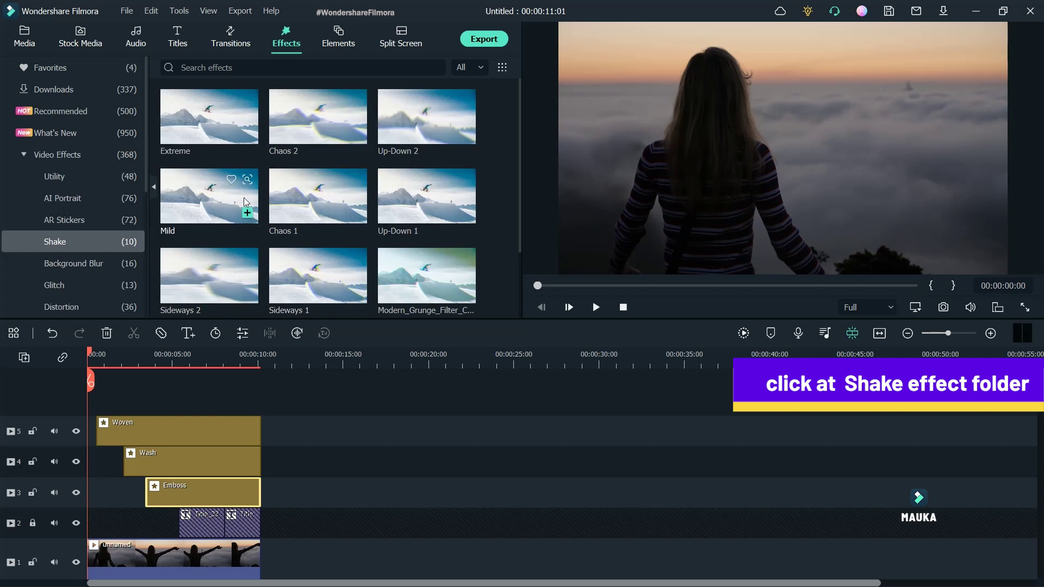
{"action": "left_click_drag", "start_coordinate": [213, 137], "coordinate": [103, 436]}
{"action": "left_click_drag", "start_coordinate": [91, 354], "coordinate": [103, 356]}
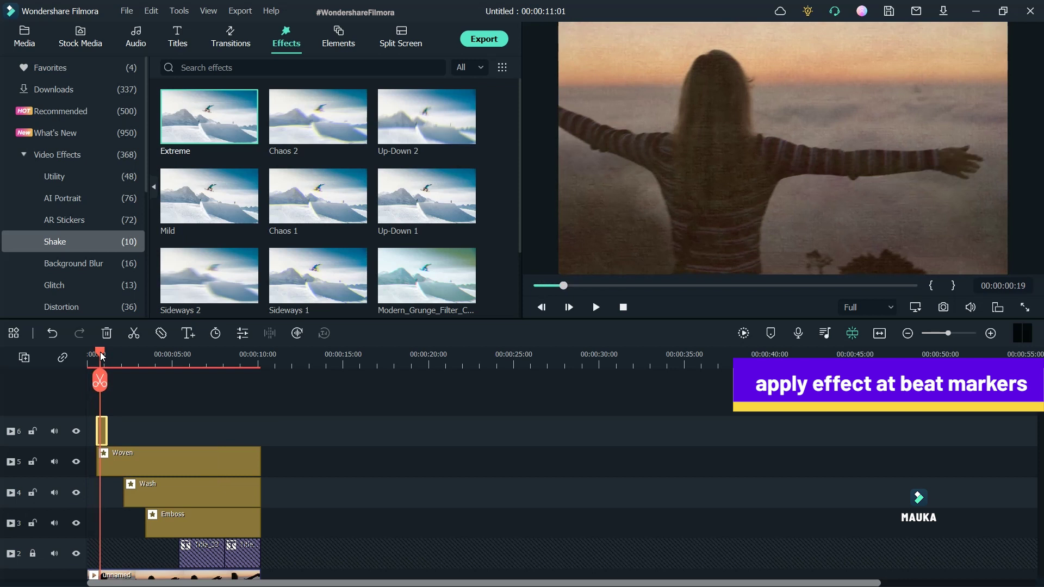
Step: Add short Extreme shake effects at the second and third beat markers on the same effect track
{"action": "mouse_move", "coordinate": [198, 141]}
{"action": "left_click_drag", "start_coordinate": [198, 141], "coordinate": [158, 449]}
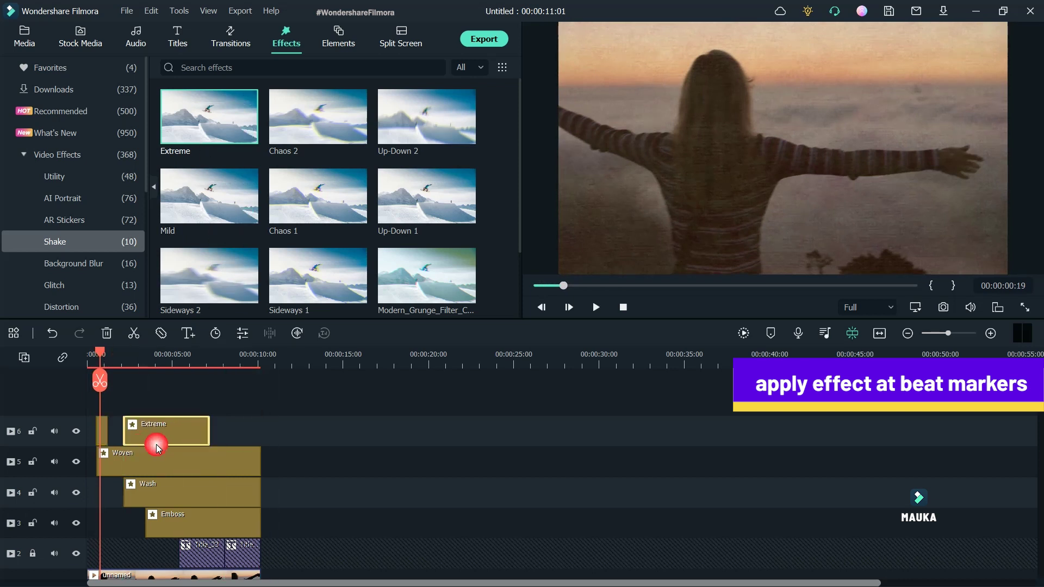
{"action": "scroll", "coordinate": [192, 451], "scroll_direction": "down", "scroll_amount": 2}
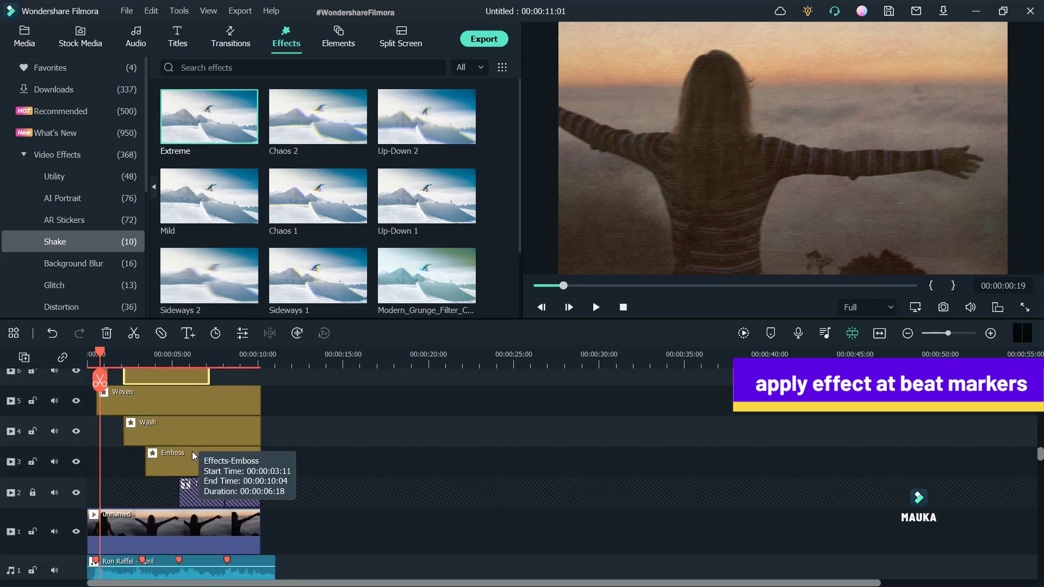
{"action": "left_click_drag", "start_coordinate": [162, 379], "coordinate": [152, 433]}
{"action": "left_click_drag", "start_coordinate": [220, 125], "coordinate": [180, 438]}
{"action": "left_click_drag", "start_coordinate": [266, 433], "coordinate": [184, 433]}
Step: Add an Extreme shake effect at the last beat marker and trim it to a short burst
{"action": "left_click_drag", "start_coordinate": [213, 145], "coordinate": [219, 441]}
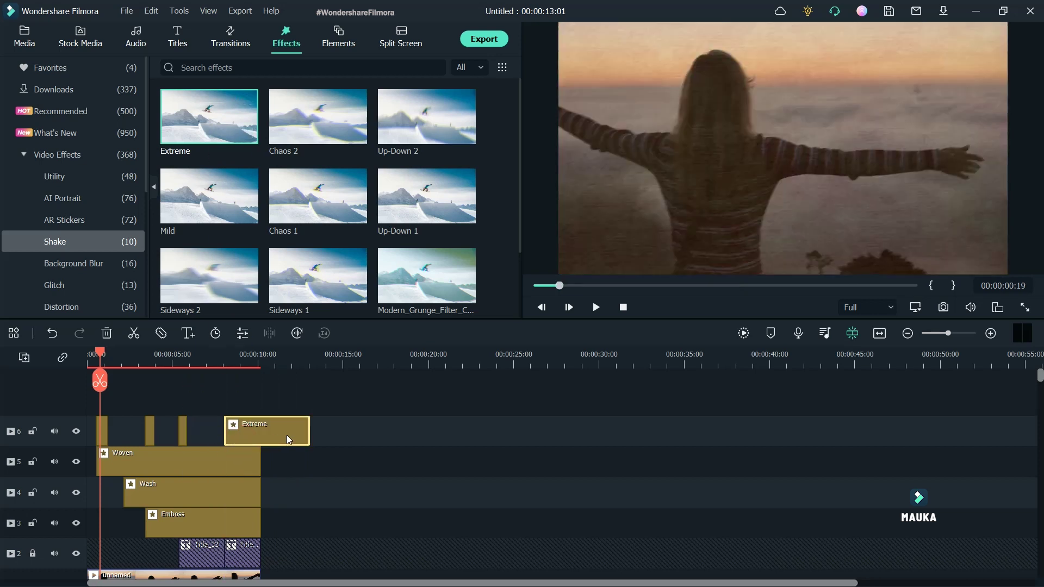
{"action": "left_click_drag", "start_coordinate": [313, 442], "coordinate": [228, 441]}
{"action": "left_click", "coordinate": [313, 452]}
{"action": "scroll", "coordinate": [319, 458], "scroll_direction": "down", "scroll_amount": 2}
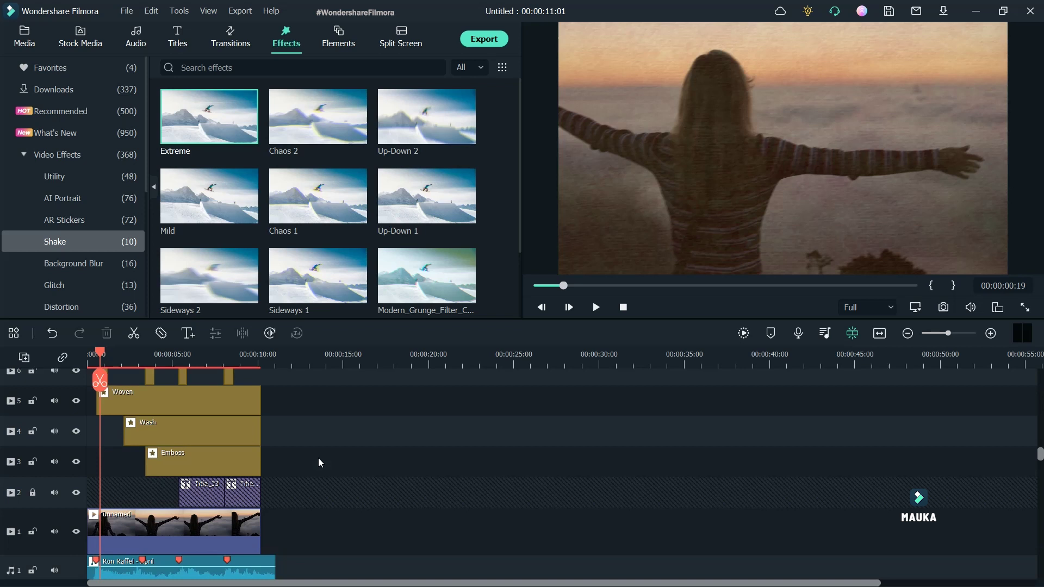
{"action": "scroll", "coordinate": [318, 458], "scroll_direction": "up", "scroll_amount": 2}
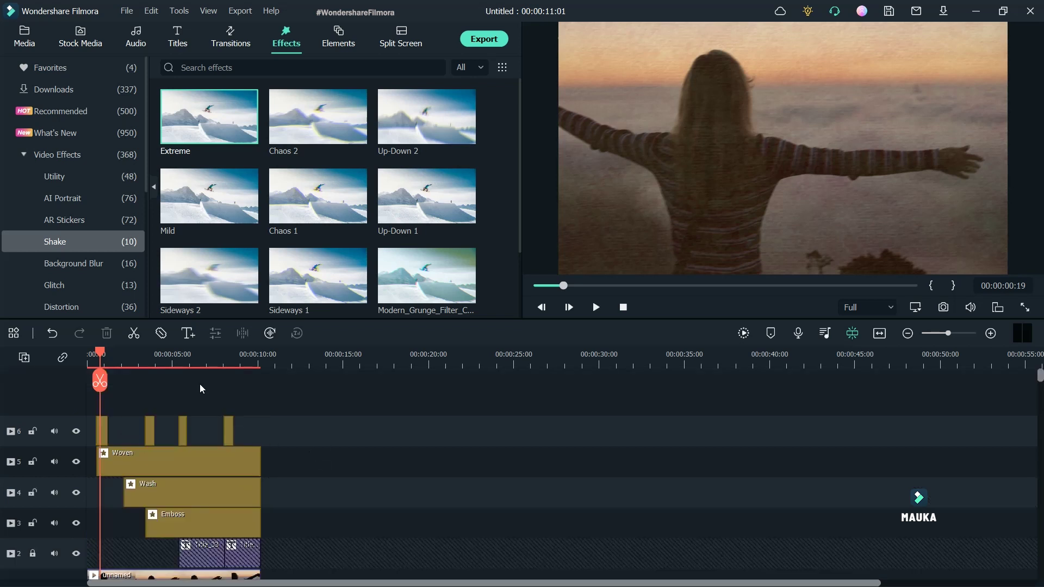
Step: Save a PNG snapshot of the frame at 00:00:09:18
{"action": "left_click_drag", "start_coordinate": [103, 357], "coordinate": [254, 376]}
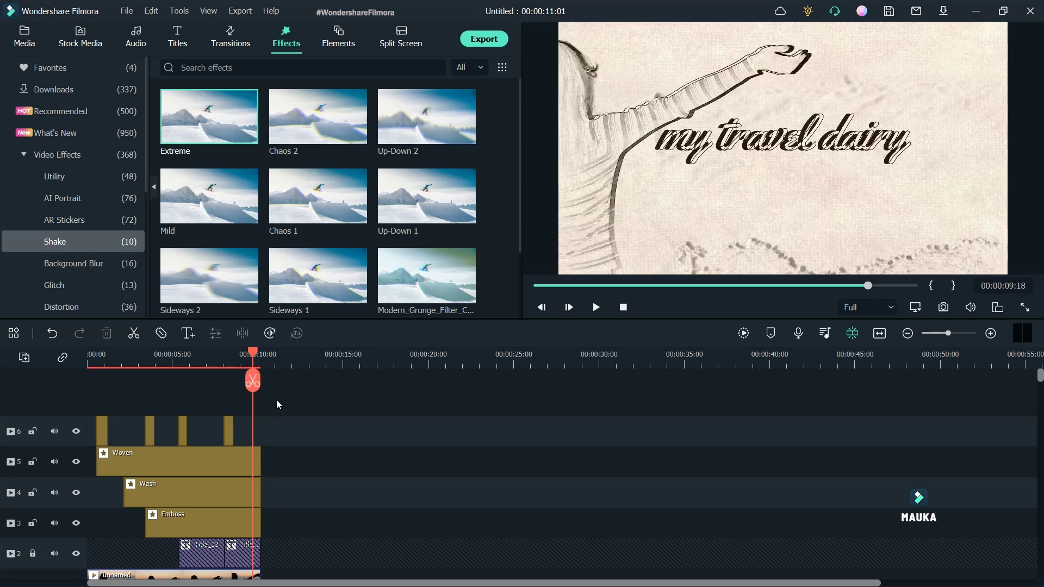
{"action": "left_click", "coordinate": [945, 308]}
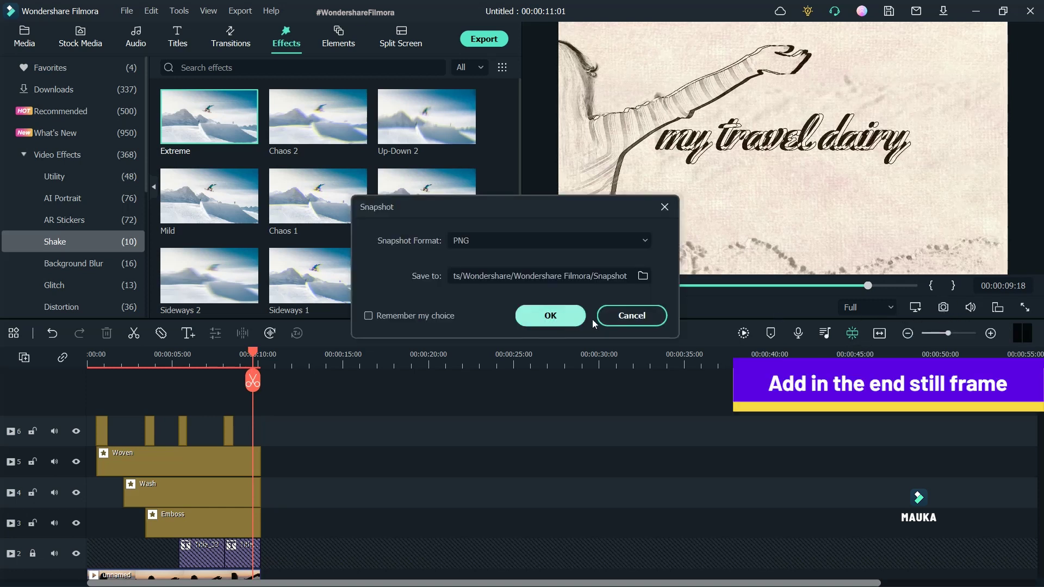
{"action": "left_click", "coordinate": [581, 318]}
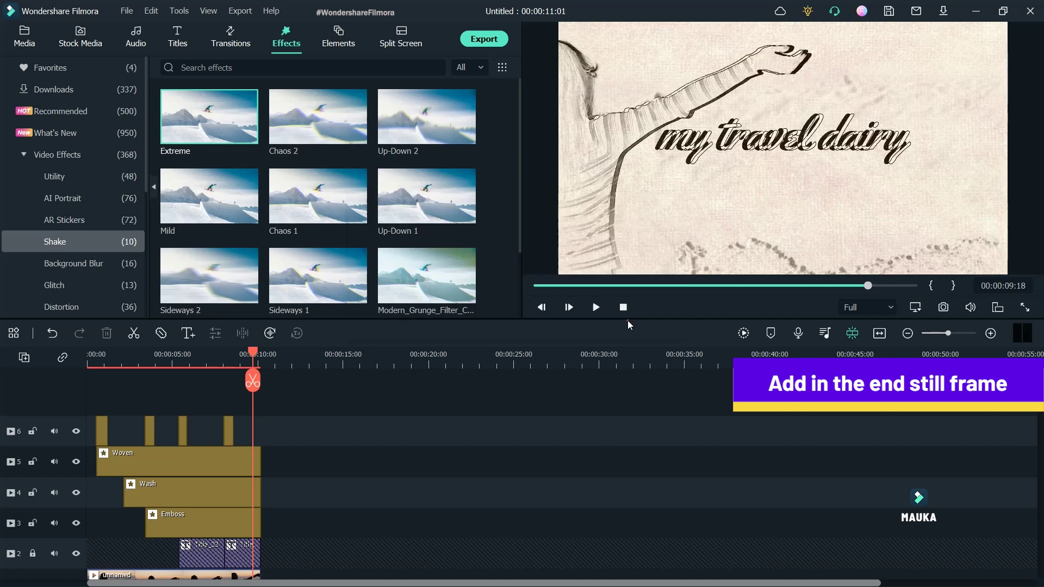
{"action": "right_click", "coordinate": [255, 458]}
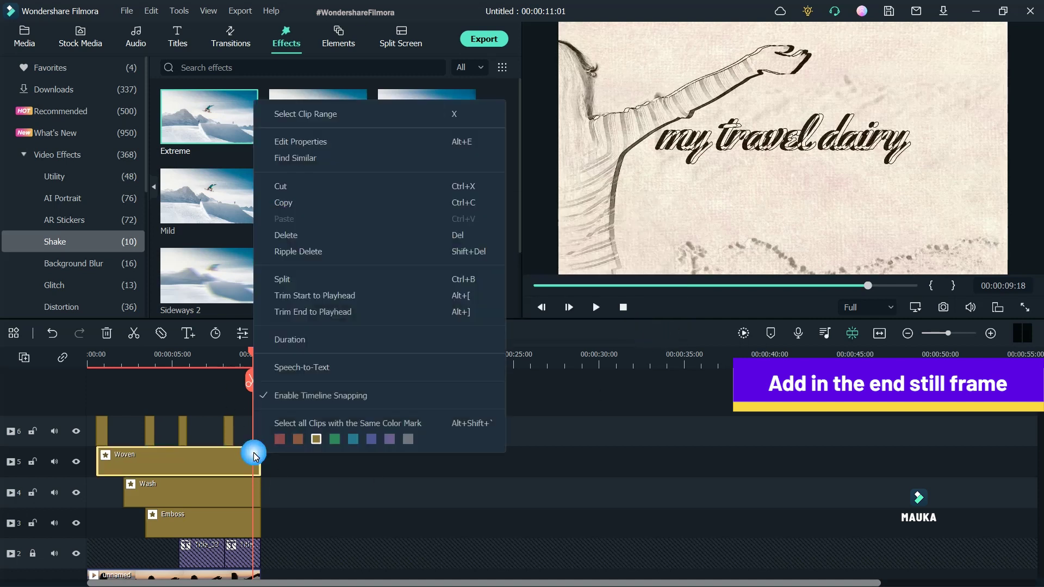
{"action": "left_click", "coordinate": [943, 308]}
{"action": "left_click", "coordinate": [577, 319]}
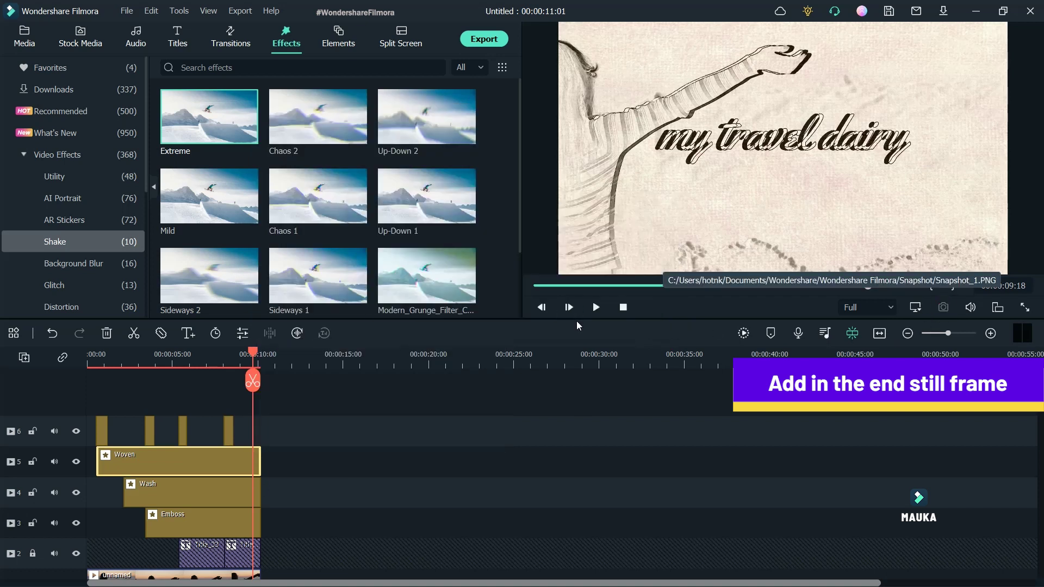
Step: Place Snapshot_1 directly after the Woven filter on track 5 and trim it to end with the music
{"action": "left_click", "coordinate": [34, 43]}
{"action": "left_click_drag", "start_coordinate": [314, 146], "coordinate": [317, 511]}
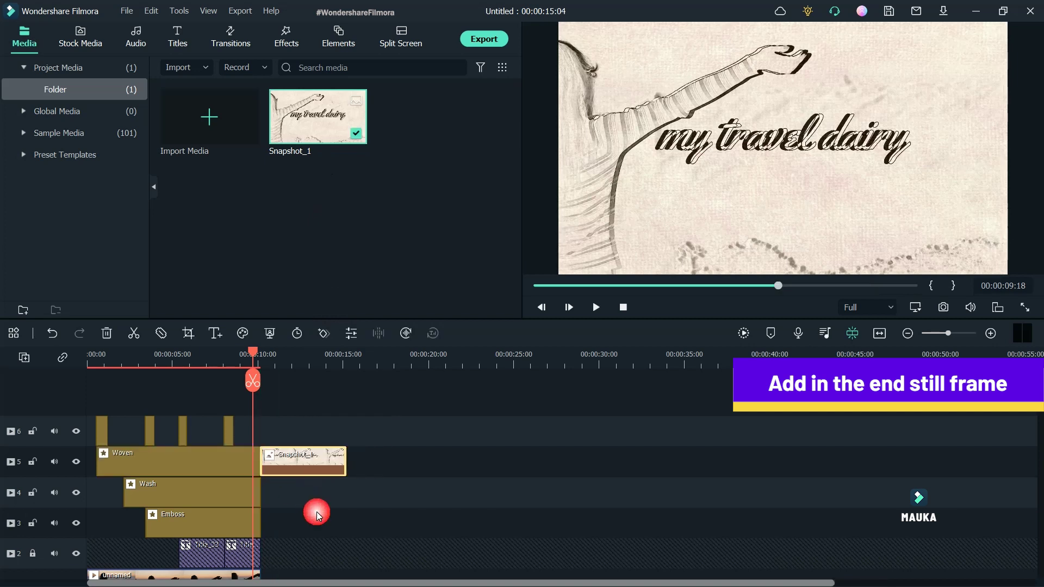
{"action": "scroll", "coordinate": [317, 512], "scroll_direction": "down", "scroll_amount": 3}
{"action": "left_click_drag", "start_coordinate": [352, 388], "coordinate": [277, 391]}
{"action": "scroll", "coordinate": [300, 444], "scroll_direction": "up", "scroll_amount": 2}
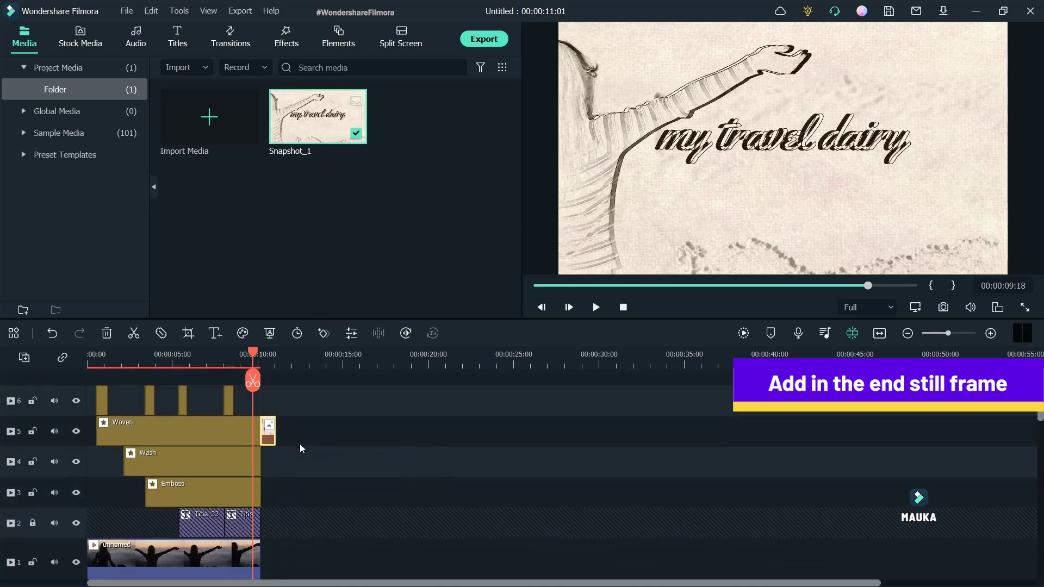
Step: Add a custom animation keyframe to the snapshot clip at 00:00:10:05
{"action": "scroll", "coordinate": [300, 446], "scroll_direction": "up", "scroll_amount": 1}
{"action": "left_click_drag", "start_coordinate": [257, 357], "coordinate": [260, 357]}
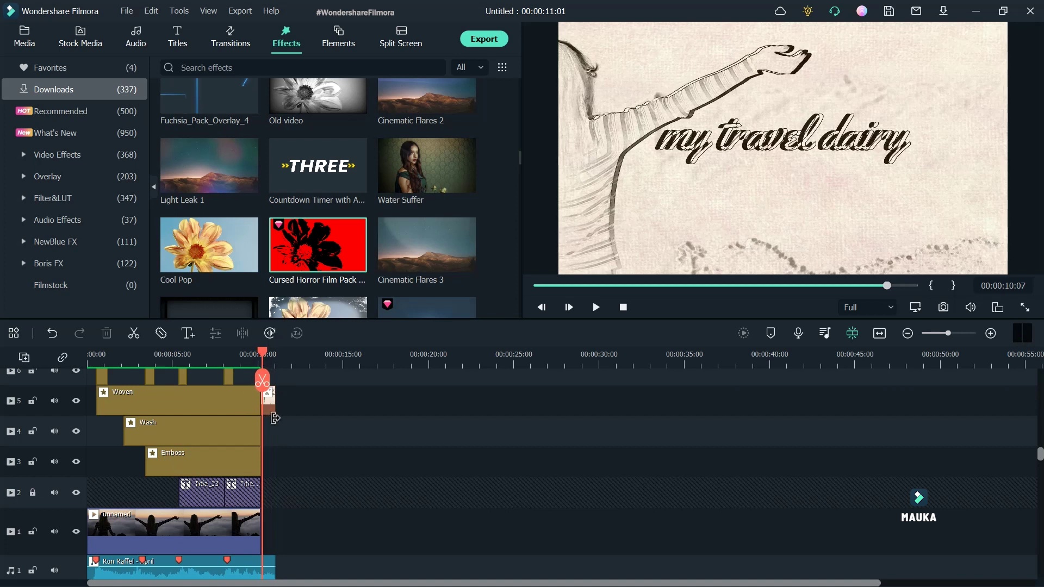
{"action": "double_click", "coordinate": [270, 403]}
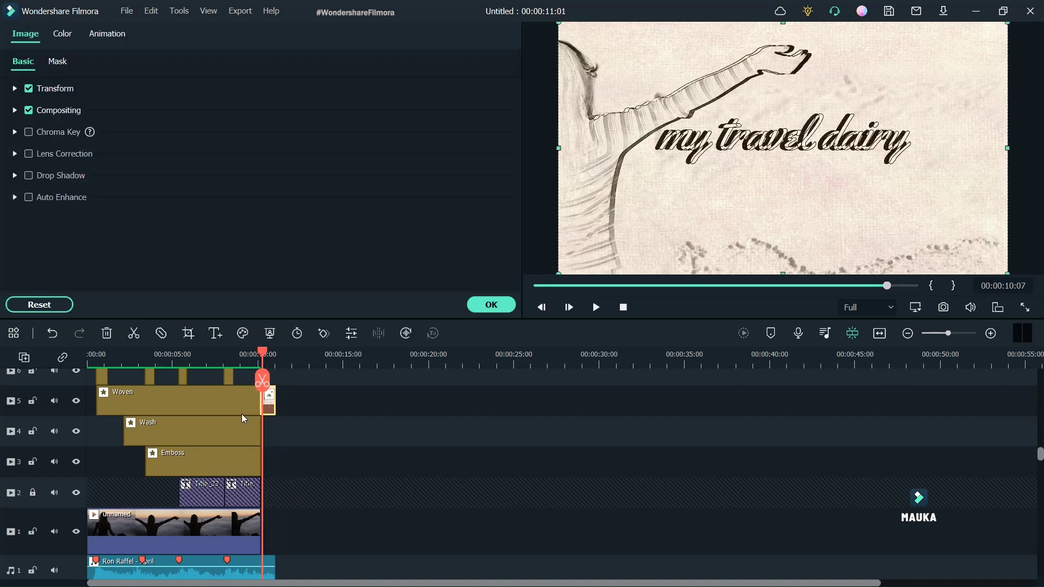
{"action": "left_click", "coordinate": [106, 40]}
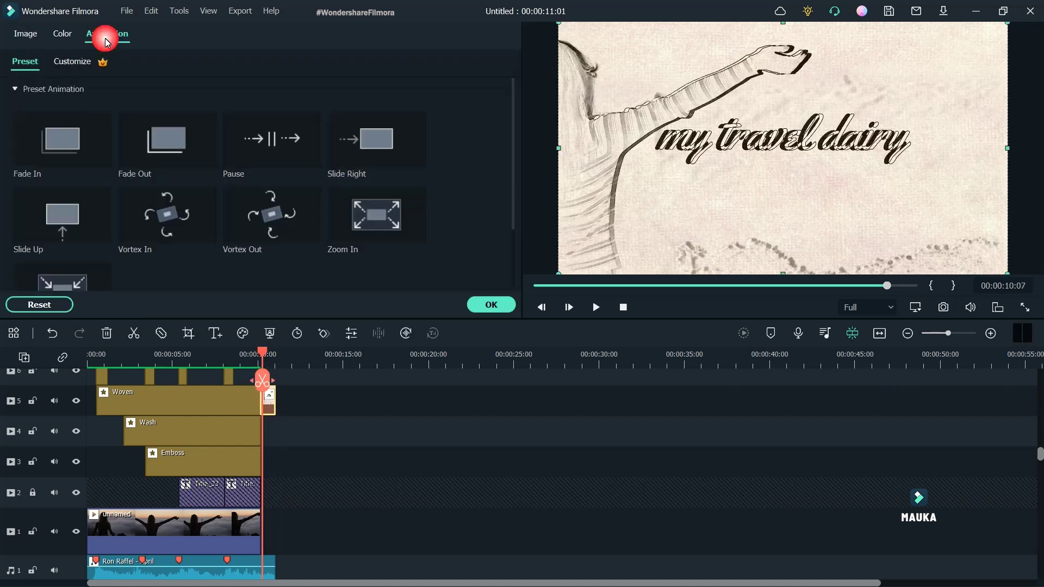
{"action": "left_click_drag", "start_coordinate": [296, 364], "coordinate": [420, 363]}
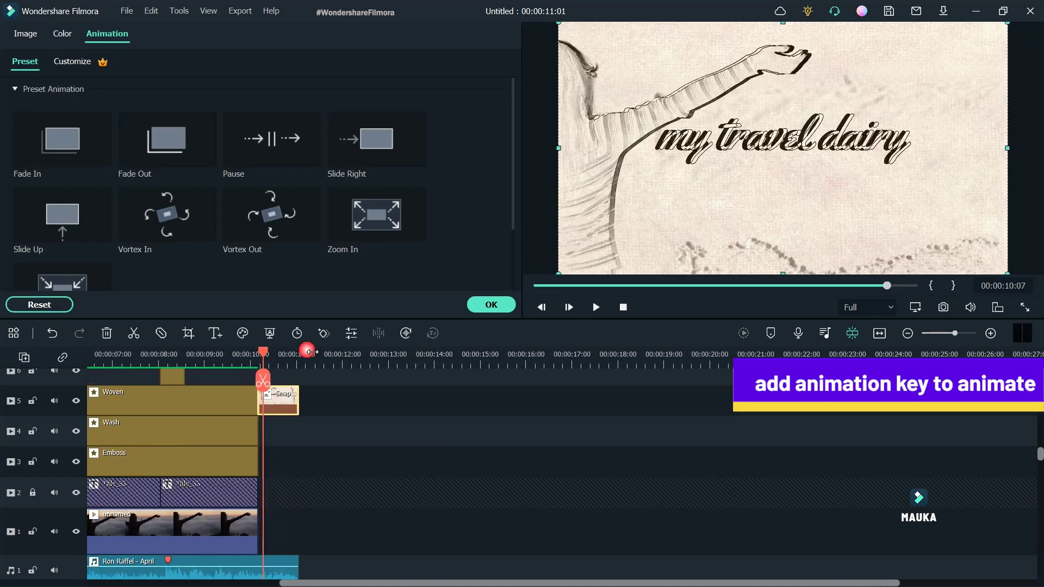
{"action": "left_click_drag", "start_coordinate": [263, 352], "coordinate": [262, 358]}
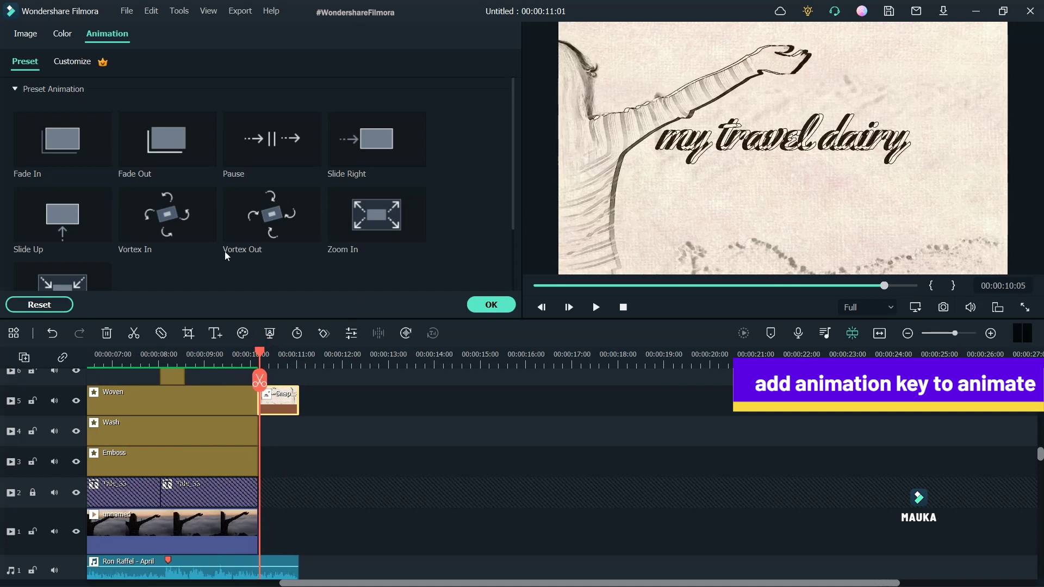
{"action": "left_click", "coordinate": [84, 62]}
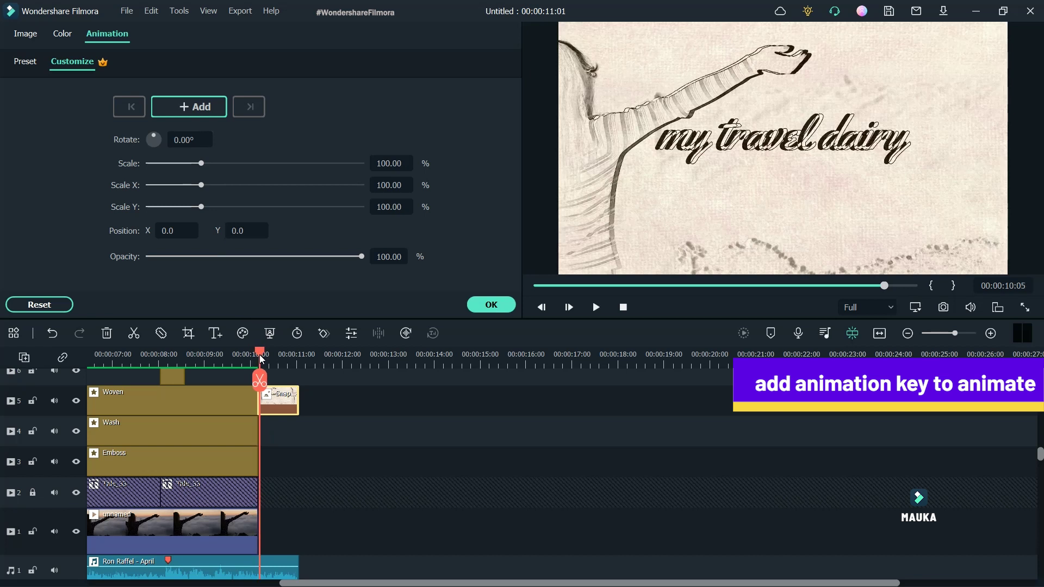
{"action": "left_click", "coordinate": [189, 107]}
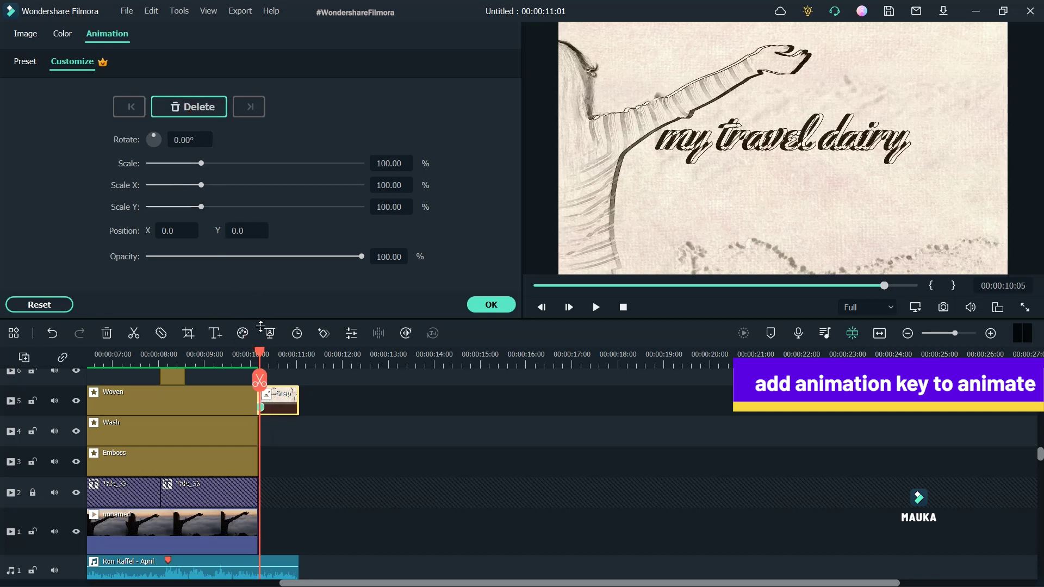
Step: Add a second snapshot keyframe at 00:00:10:15 with the scale set to 126%
{"action": "left_click_drag", "start_coordinate": [262, 355], "coordinate": [281, 357]}
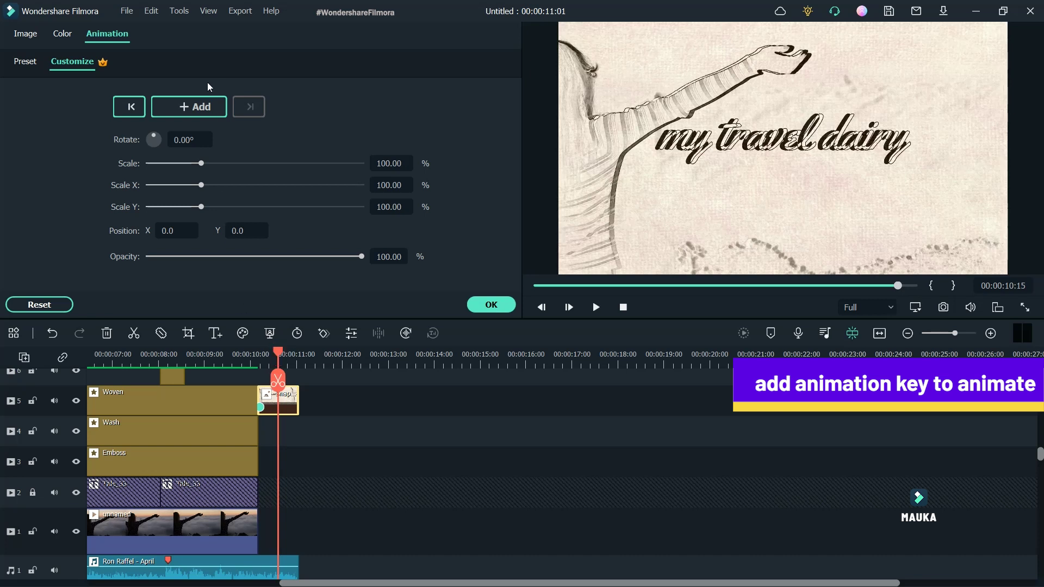
{"action": "left_click", "coordinate": [202, 107]}
{"action": "left_click_drag", "start_coordinate": [202, 163], "coordinate": [216, 162]}
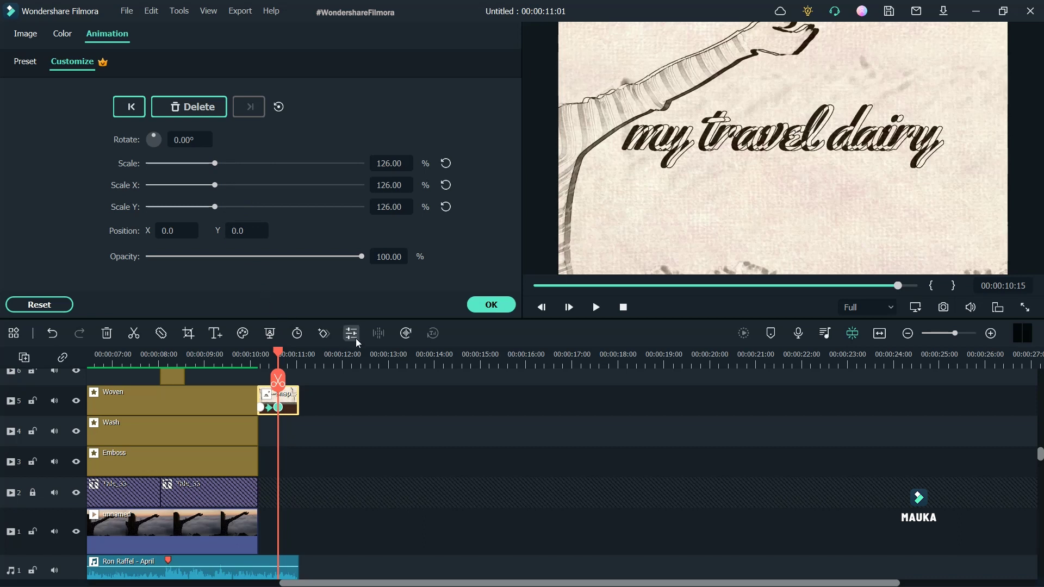
Step: Add a third snapshot keyframe at 00:00:11:00 with X position 93.0, and play back the snapshot animation
{"action": "left_click_drag", "start_coordinate": [280, 352], "coordinate": [299, 353]}
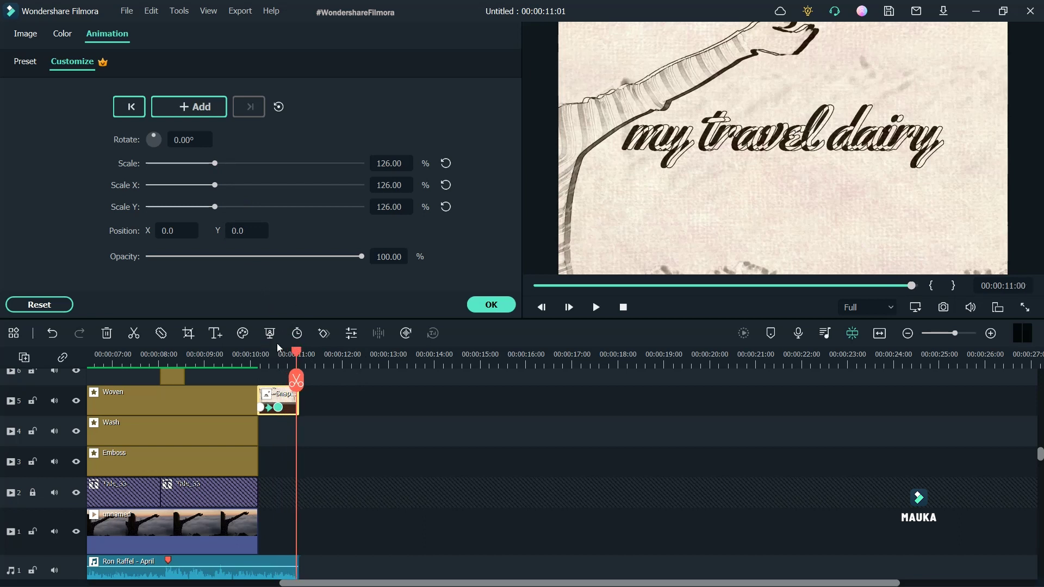
{"action": "left_click", "coordinate": [213, 109]}
{"action": "left_click_drag", "start_coordinate": [187, 231], "coordinate": [238, 232]}
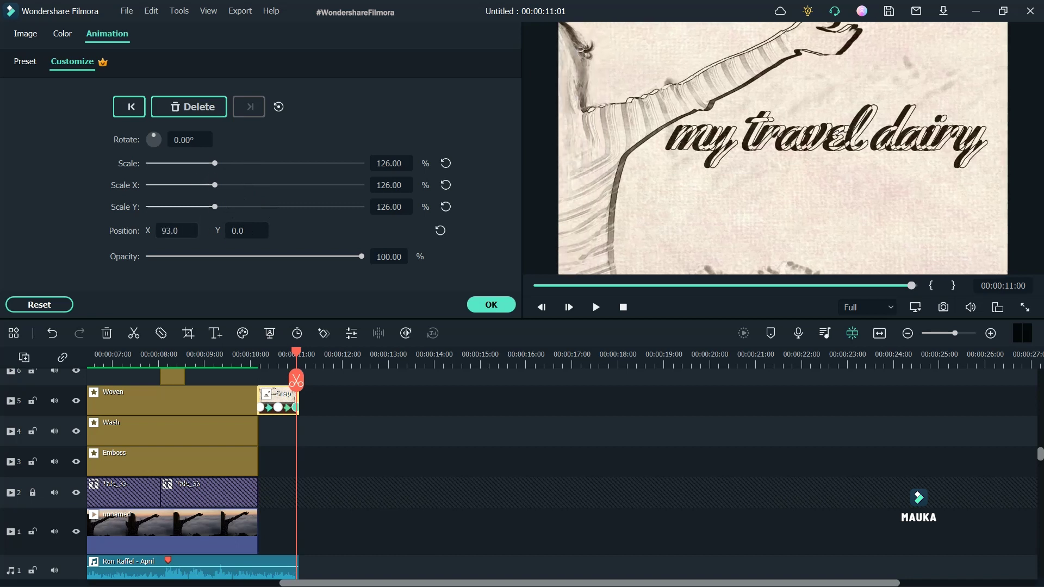
{"action": "left_click", "coordinate": [183, 232]}
{"action": "left_click_drag", "start_coordinate": [296, 357], "coordinate": [256, 360]}
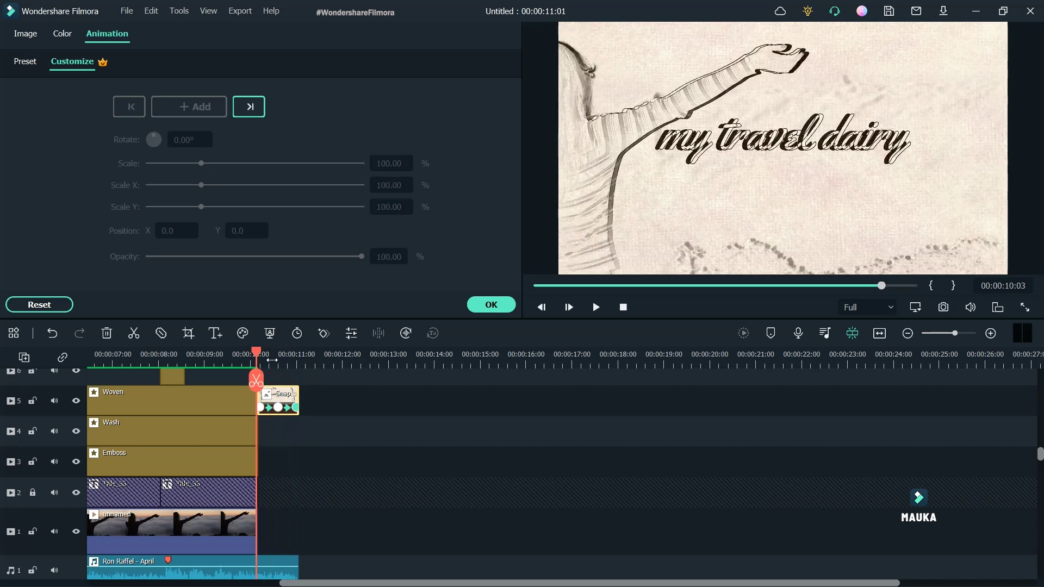
{"action": "left_click", "coordinate": [592, 308]}
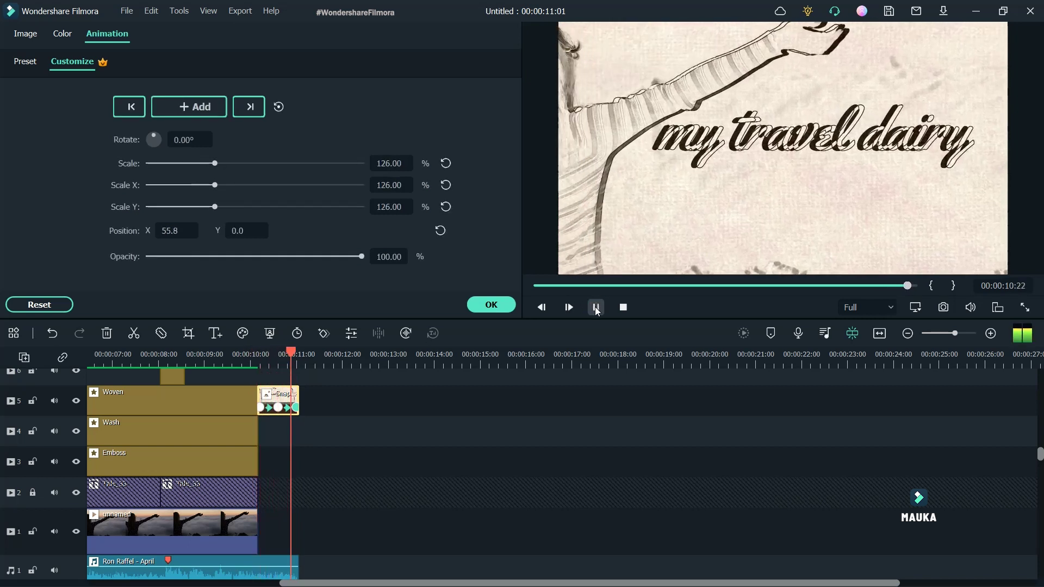
Step: Extend the snapshot clip and the music track so both end at 00:00:11:24
{"action": "left_click", "coordinate": [595, 307]}
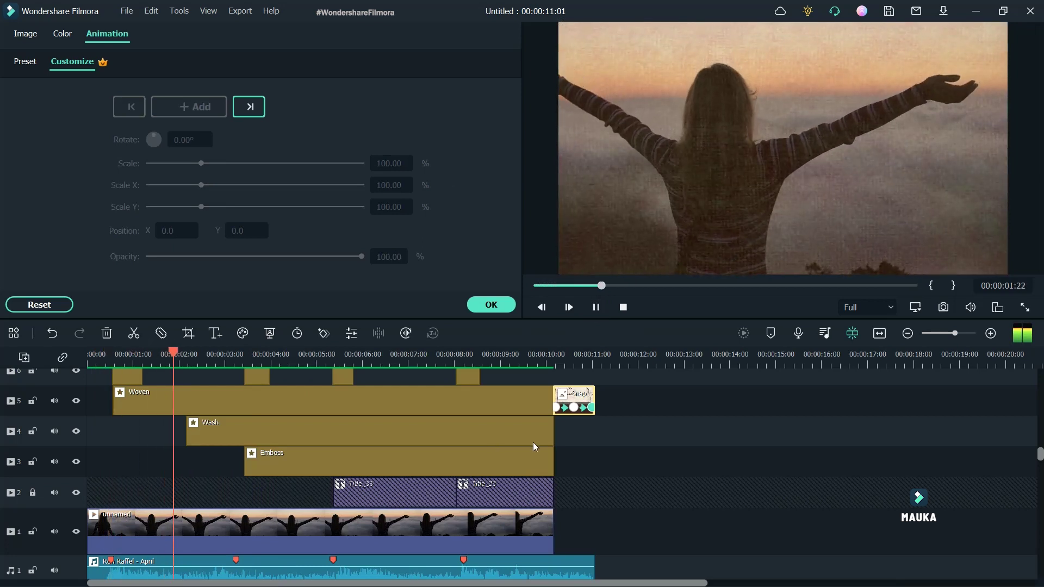
{"action": "left_click_drag", "start_coordinate": [595, 402], "coordinate": [638, 411]}
{"action": "left_click", "coordinate": [636, 410]}
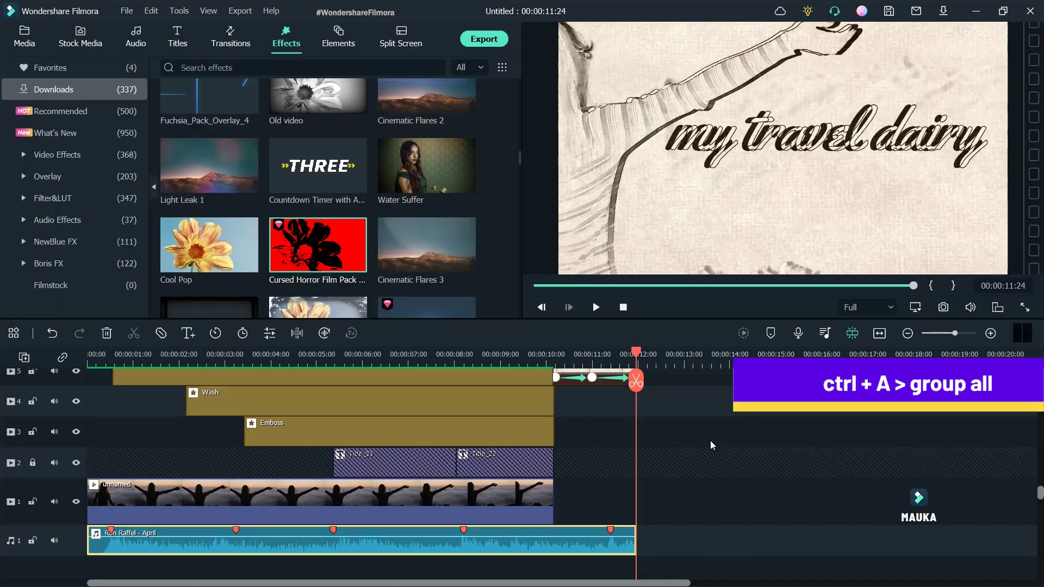
{"action": "left_click", "coordinate": [710, 443]}
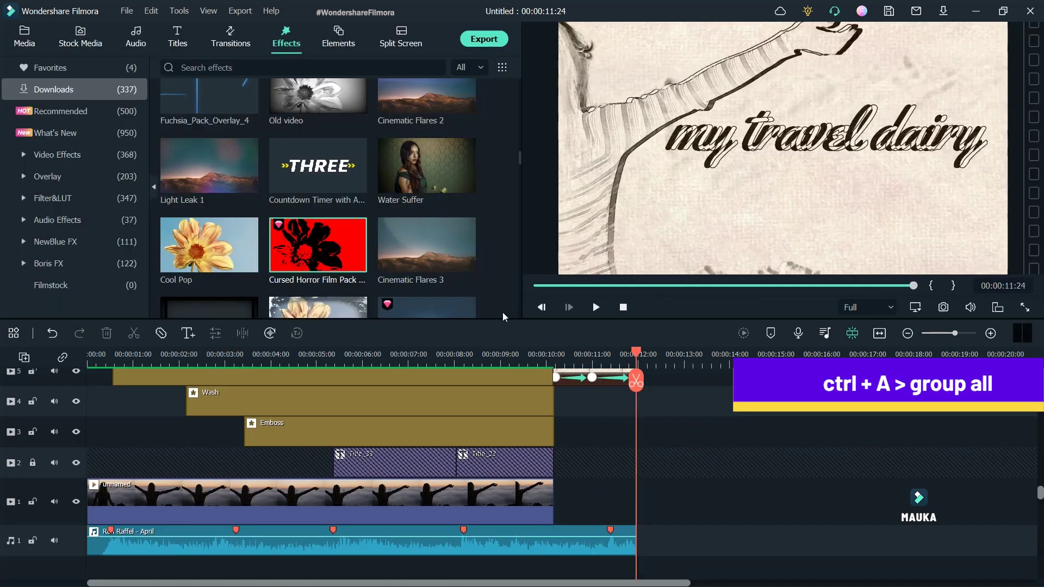
Step: Enlarge the timeline area and set the track height to Small so all tracks fit
{"action": "left_click_drag", "start_coordinate": [508, 325], "coordinate": [508, 271]}
{"action": "left_click", "coordinate": [420, 400]}
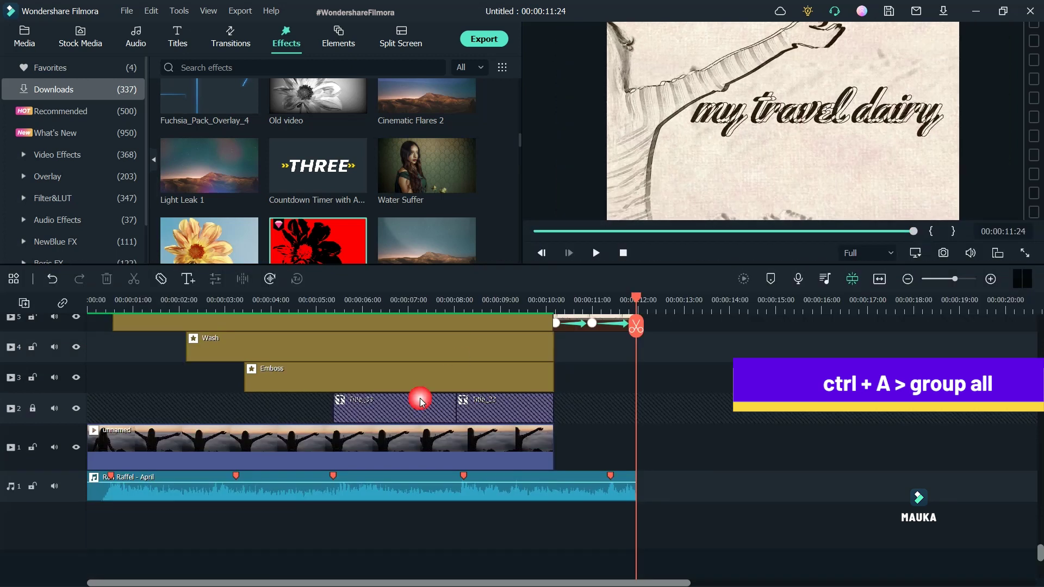
{"action": "right_click", "coordinate": [71, 401]}
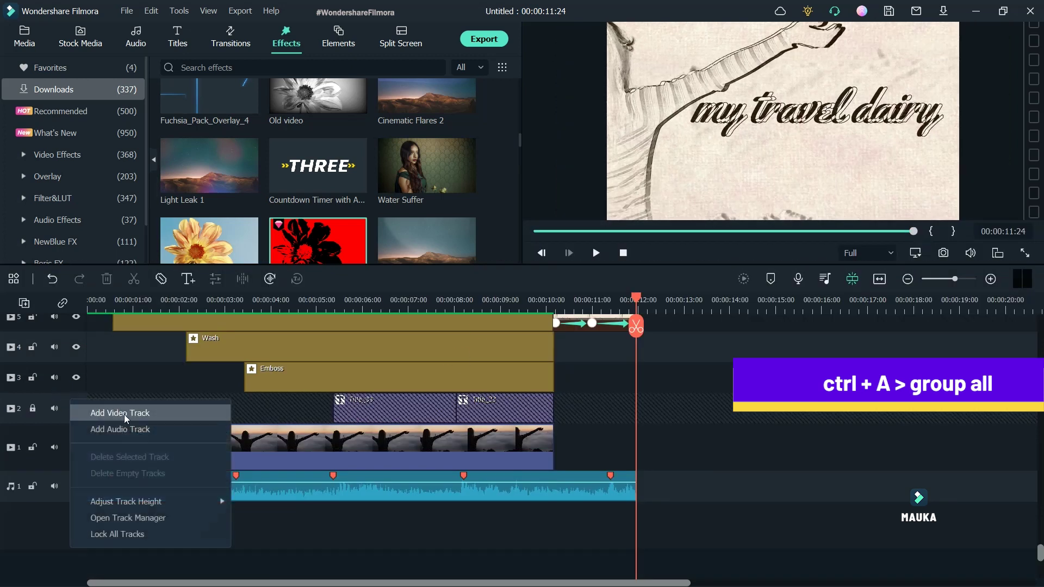
{"action": "mouse_move", "coordinate": [229, 501]}
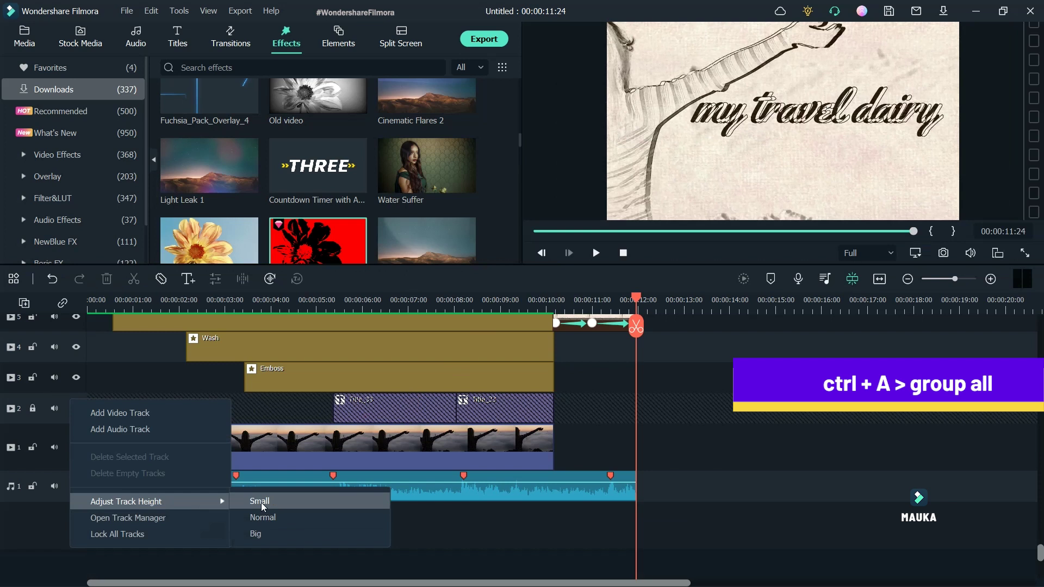
{"action": "left_click", "coordinate": [261, 504]}
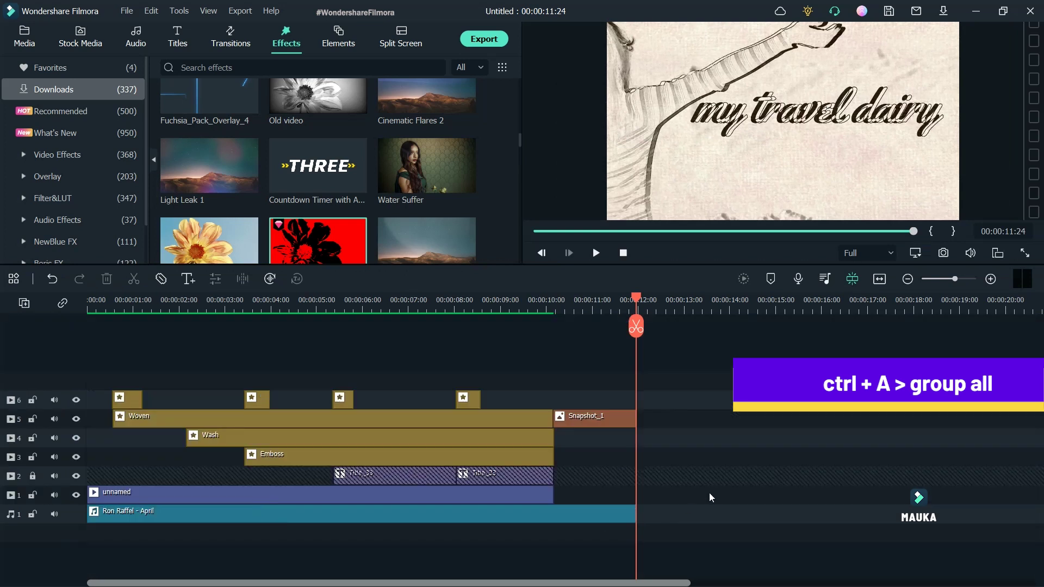
Step: Unlock title track 2 and group all the clips on the timeline
{"action": "key", "text": "ctrl+a"}
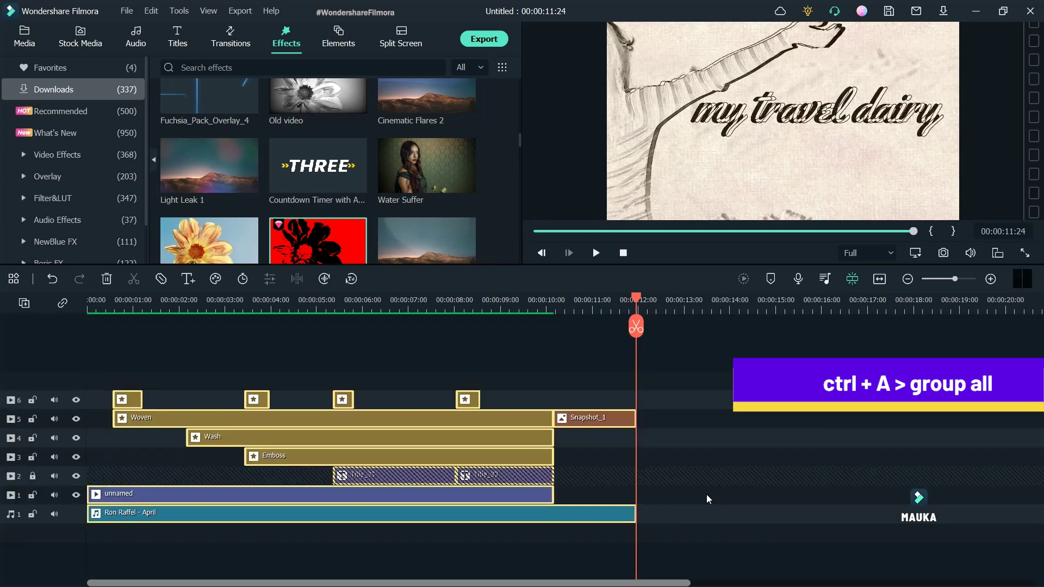
{"action": "left_click", "coordinate": [33, 476]}
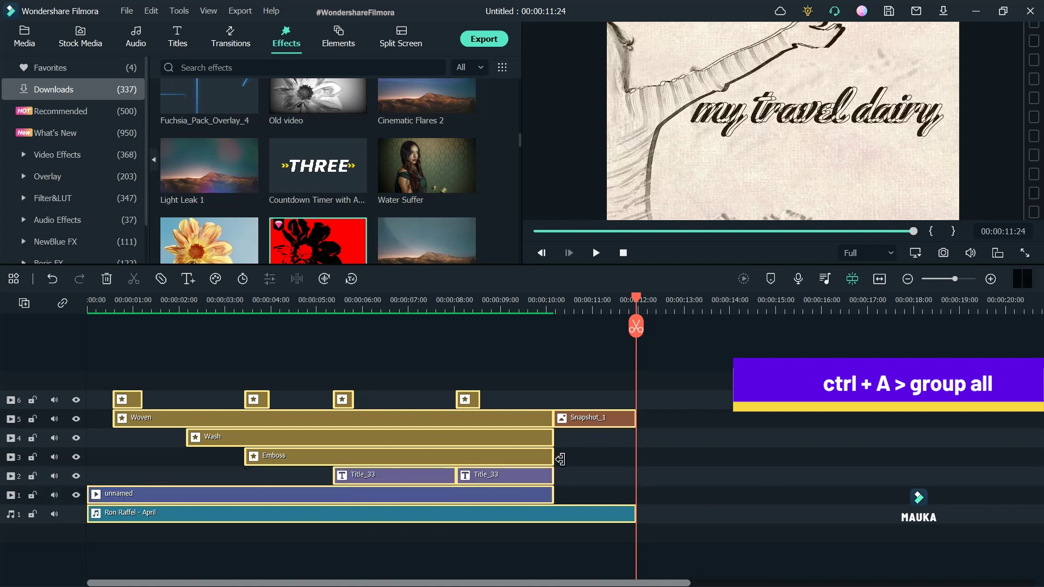
{"action": "key", "text": "ctrl+g"}
{"action": "right_click", "coordinate": [367, 420]}
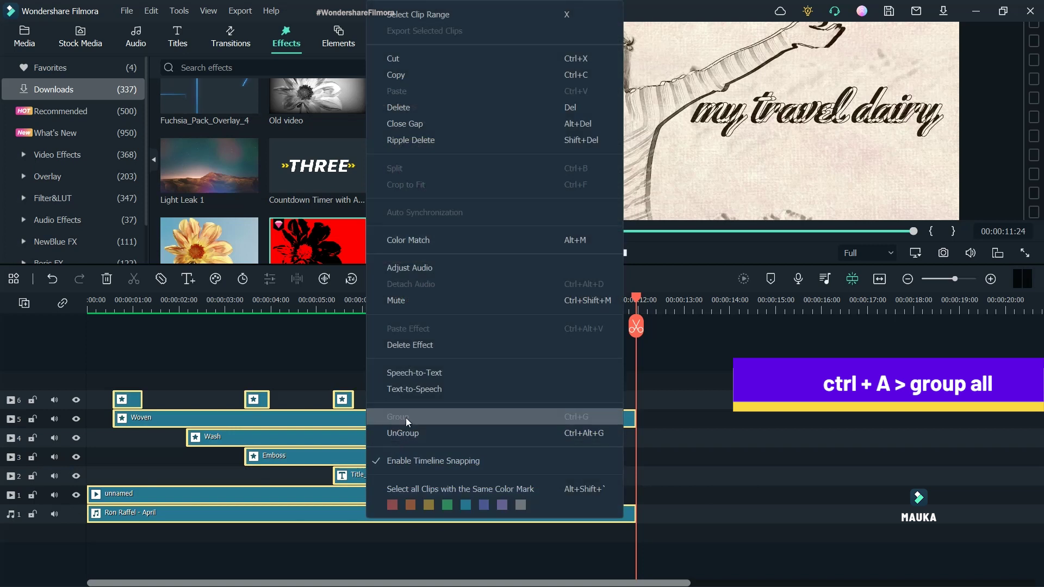
{"action": "left_click", "coordinate": [680, 453]}
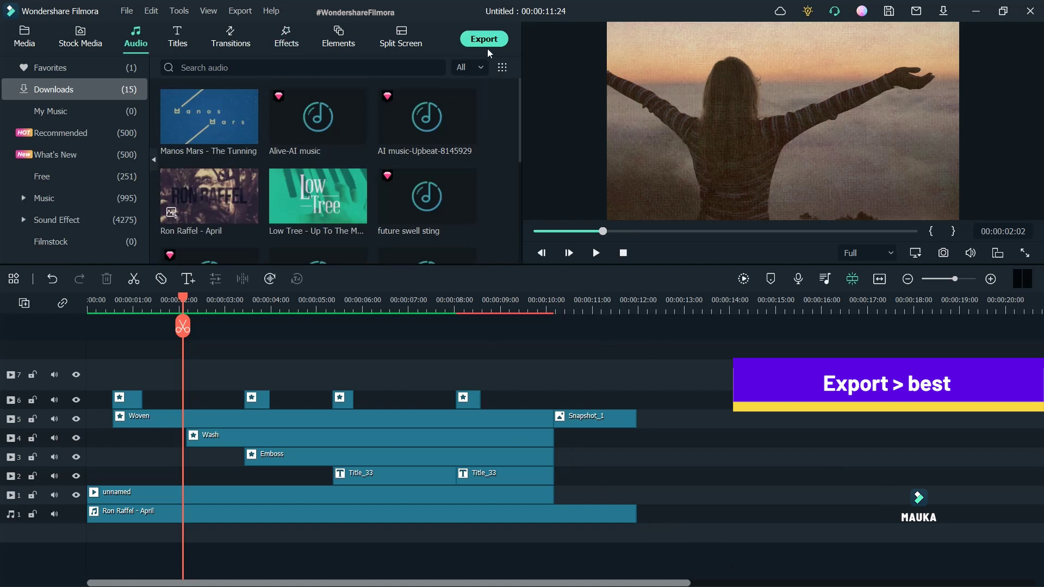
Step: Export the project to the computer as an MP4 with the quality set to Best
{"action": "left_click", "coordinate": [486, 41]}
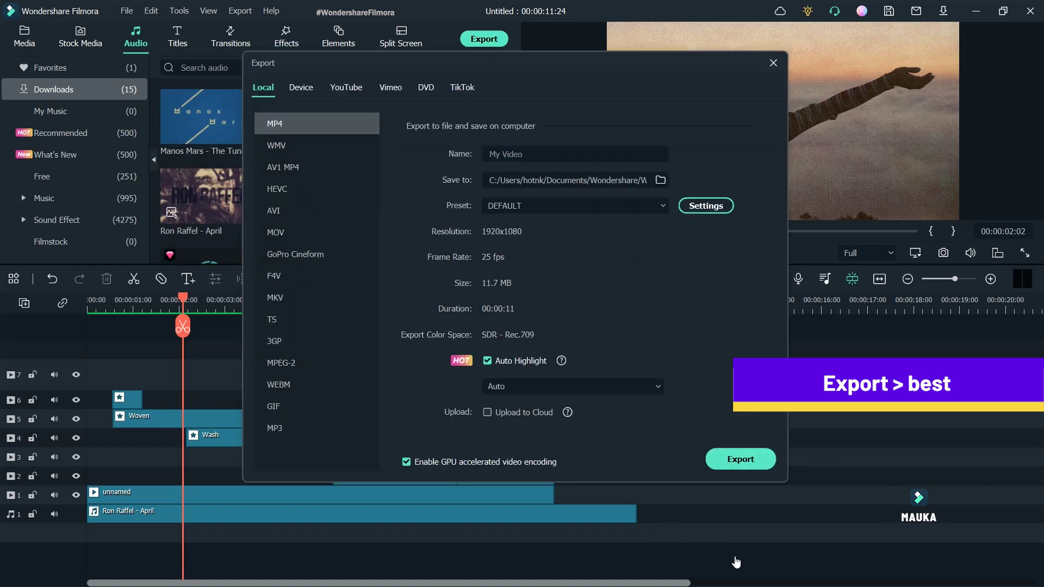
{"action": "left_click", "coordinate": [700, 210]}
{"action": "left_click", "coordinate": [412, 79]}
{"action": "left_click", "coordinate": [557, 442]}
{"action": "triple_click", "coordinate": [541, 161]}
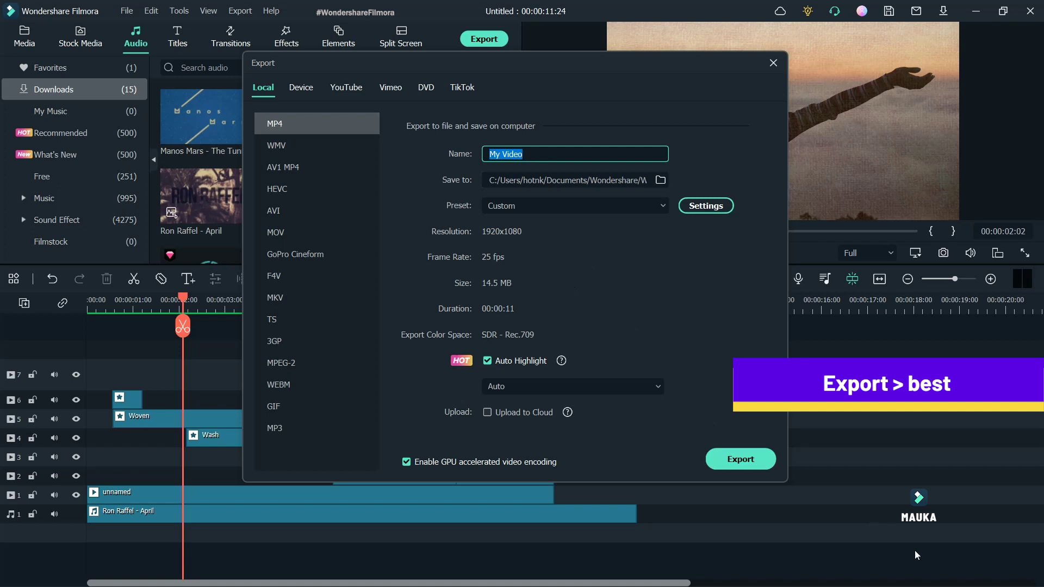
{"action": "key", "text": "Return"}
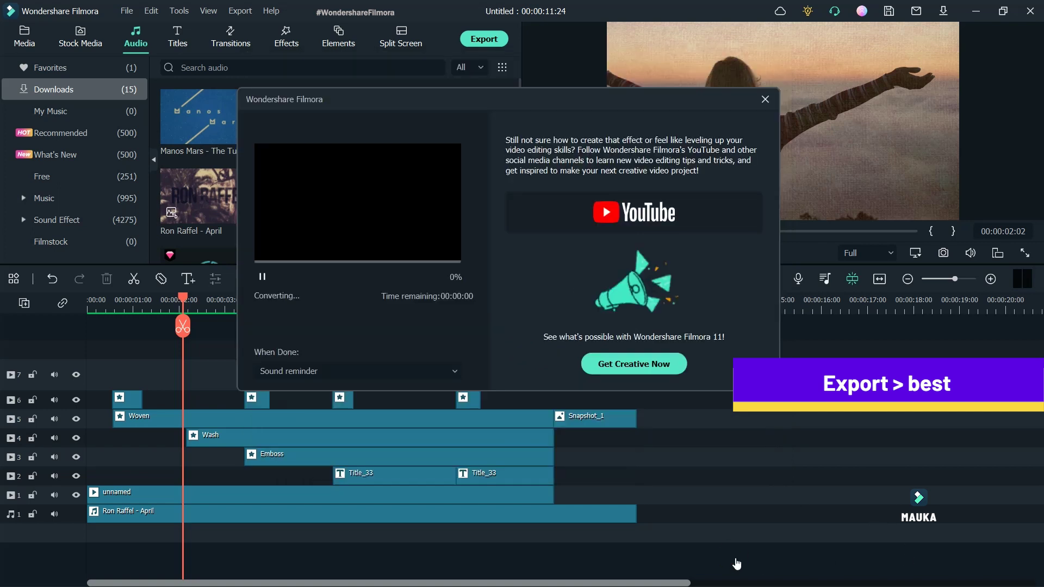